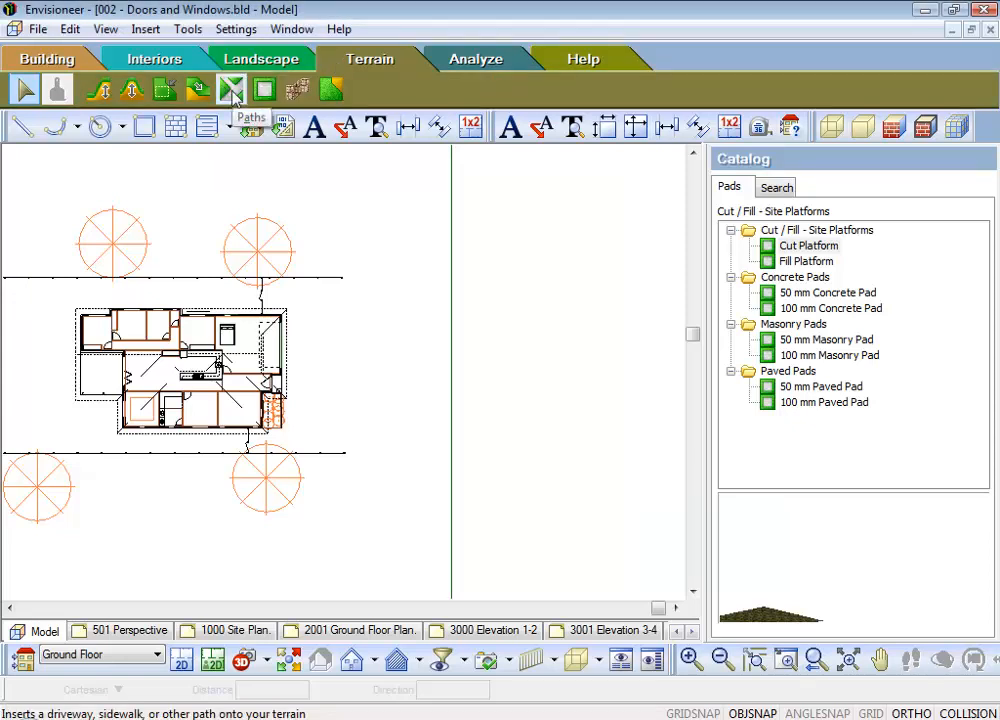
Examine the properties of the 2-1/2 Car Driveway (6000) path element, including its Hug Terrain option, without changing them
{"action": "left_click", "coordinate": [232, 92]}
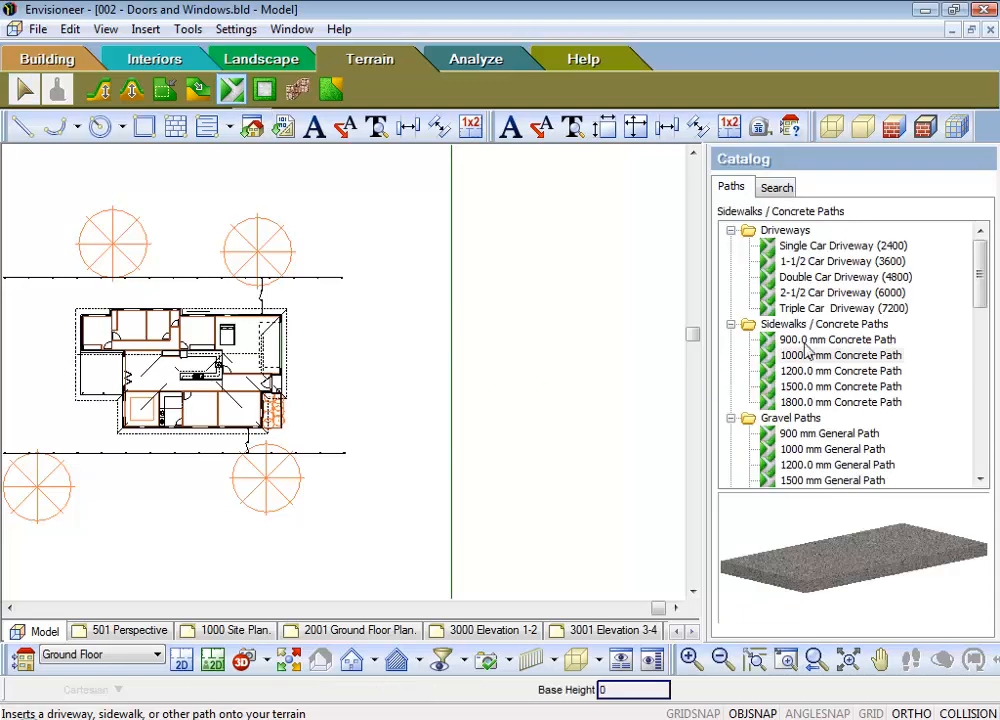
{"action": "left_click", "coordinate": [820, 292]}
{"action": "right_click", "coordinate": [820, 291]}
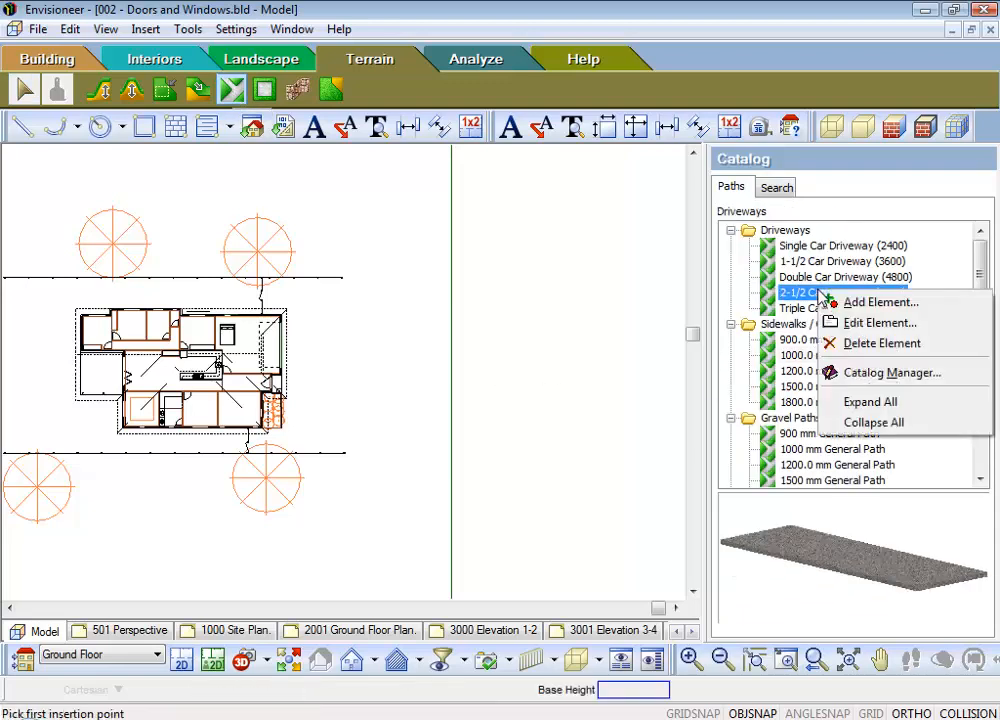
{"action": "left_click", "coordinate": [850, 323]}
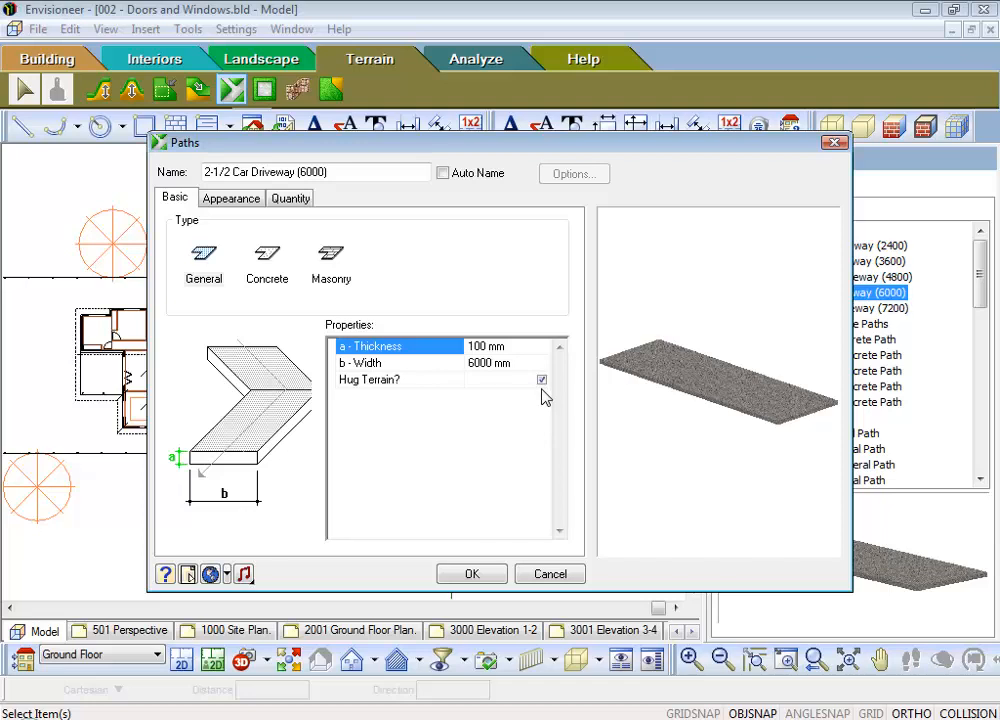
{"action": "left_click", "coordinate": [543, 577]}
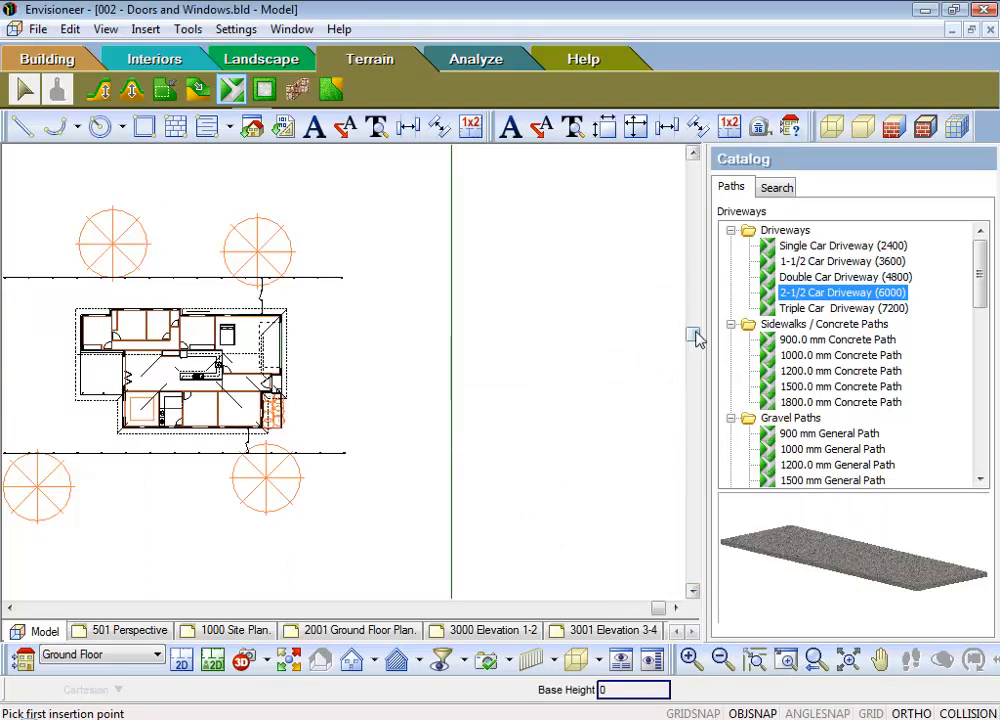
Draw a 2-1/2 Car Driveway (6000) about 9900 mm long, straight out from the garage opening
{"action": "scroll", "coordinate": [326, 354], "scroll_direction": "up", "scroll_amount": 2}
{"action": "scroll", "coordinate": [326, 354], "scroll_direction": "up", "scroll_amount": 3}
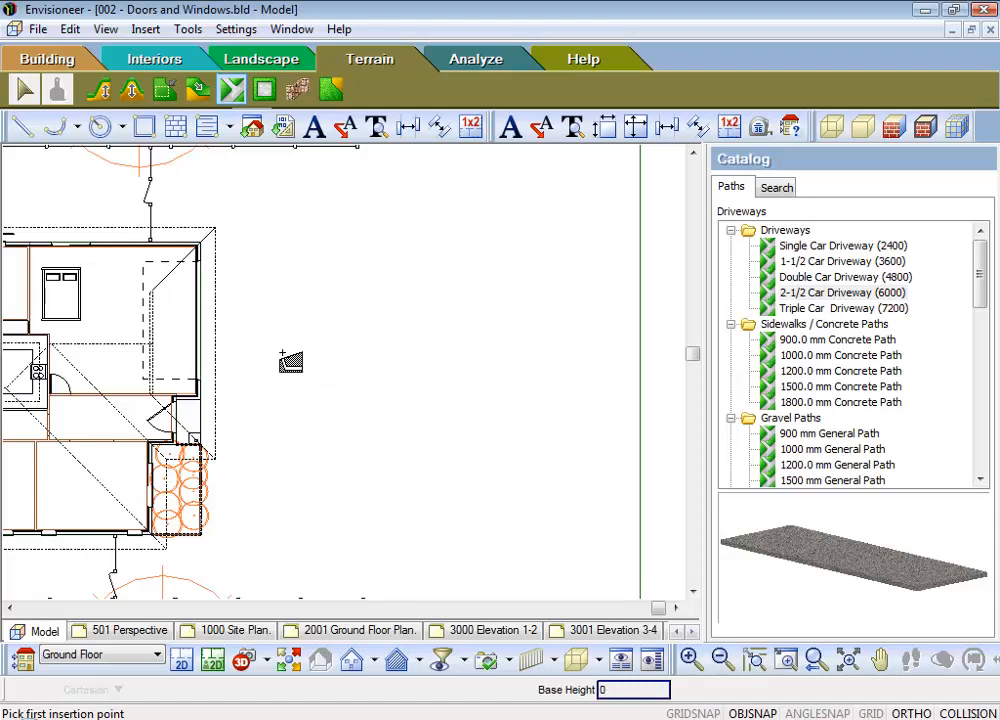
{"action": "left_click", "coordinate": [196, 325]}
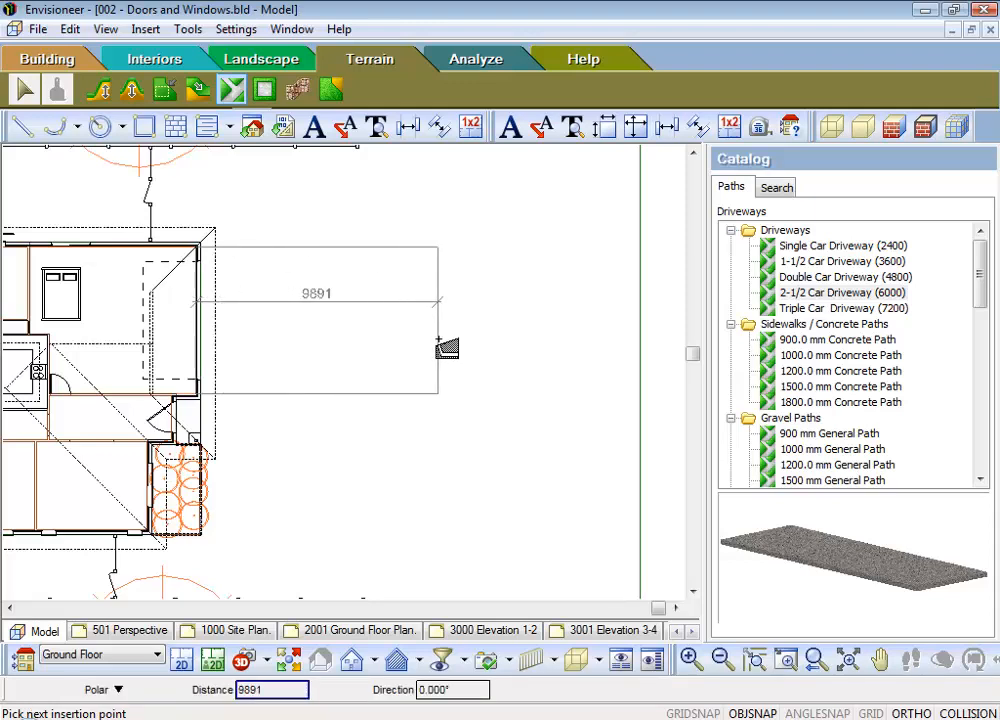
{"action": "right_click", "coordinate": [449, 340]}
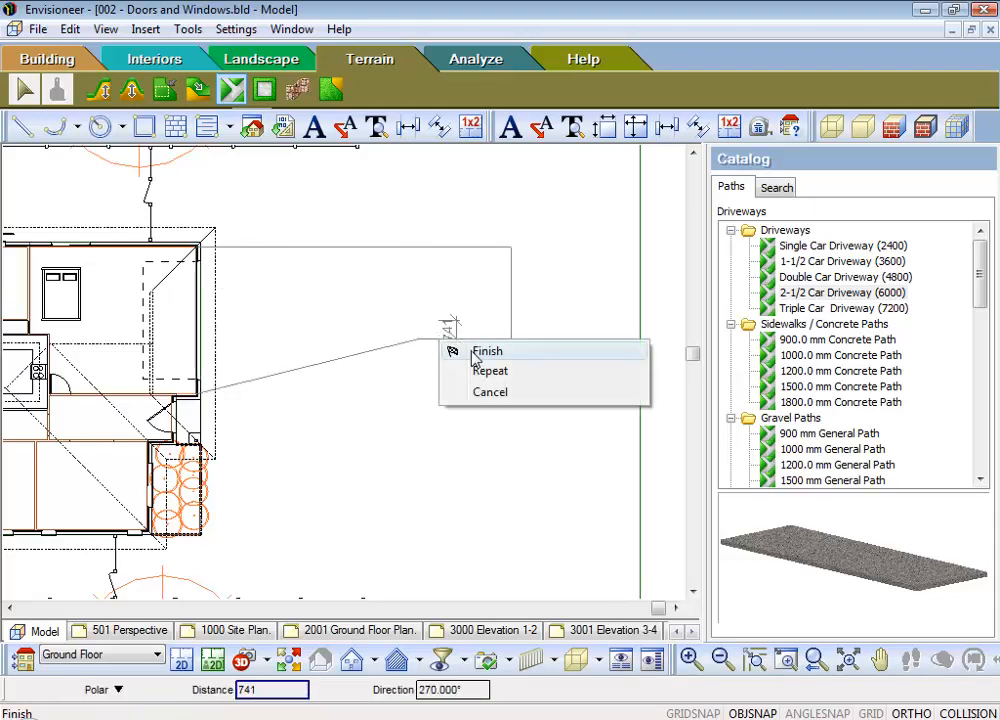
{"action": "left_click", "coordinate": [473, 354]}
Draw an L-shaped 1000 mm Concrete Path from the driveway's edge to the front entry porch
{"action": "left_click", "coordinate": [818, 356]}
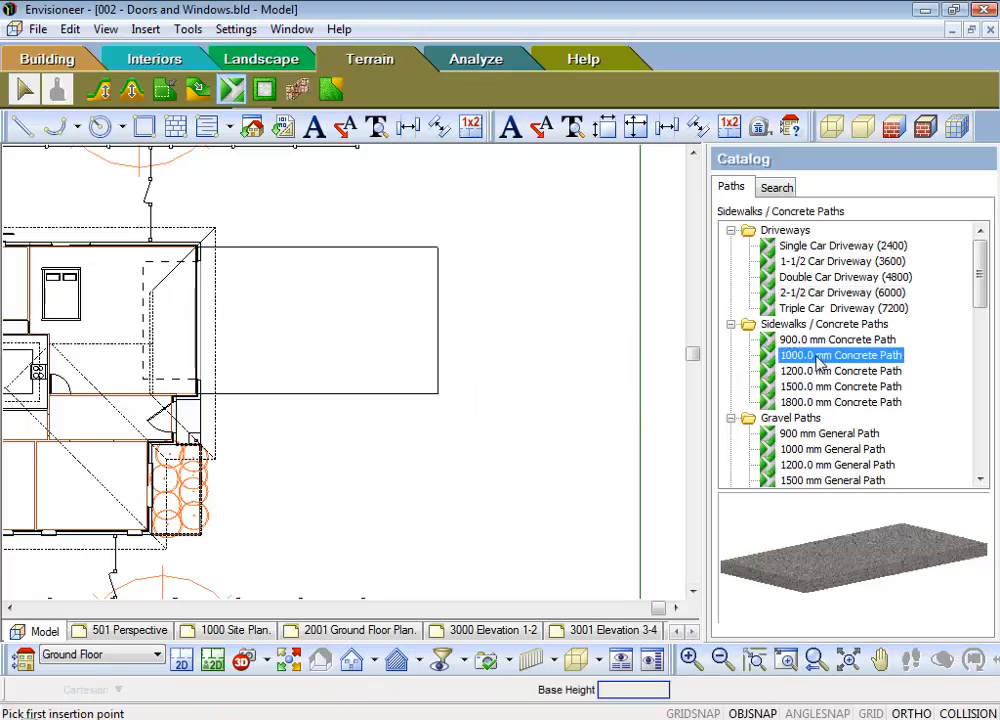
{"action": "left_click", "coordinate": [346, 403]}
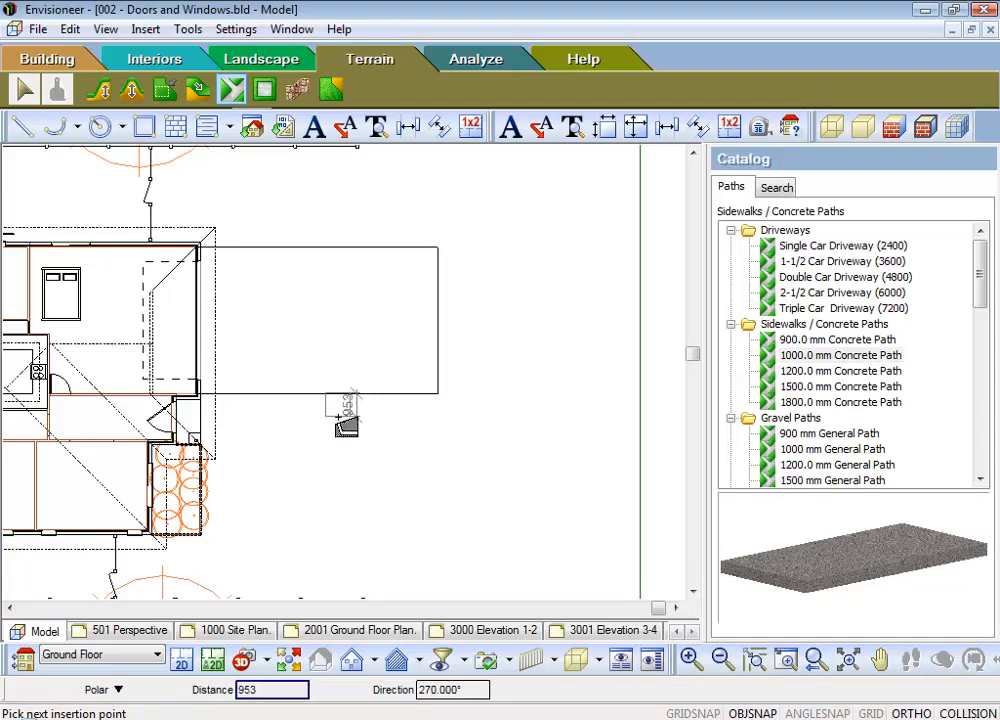
{"action": "left_click", "coordinate": [200, 420]}
{"action": "right_click", "coordinate": [255, 430]}
{"action": "left_click", "coordinate": [265, 442]}
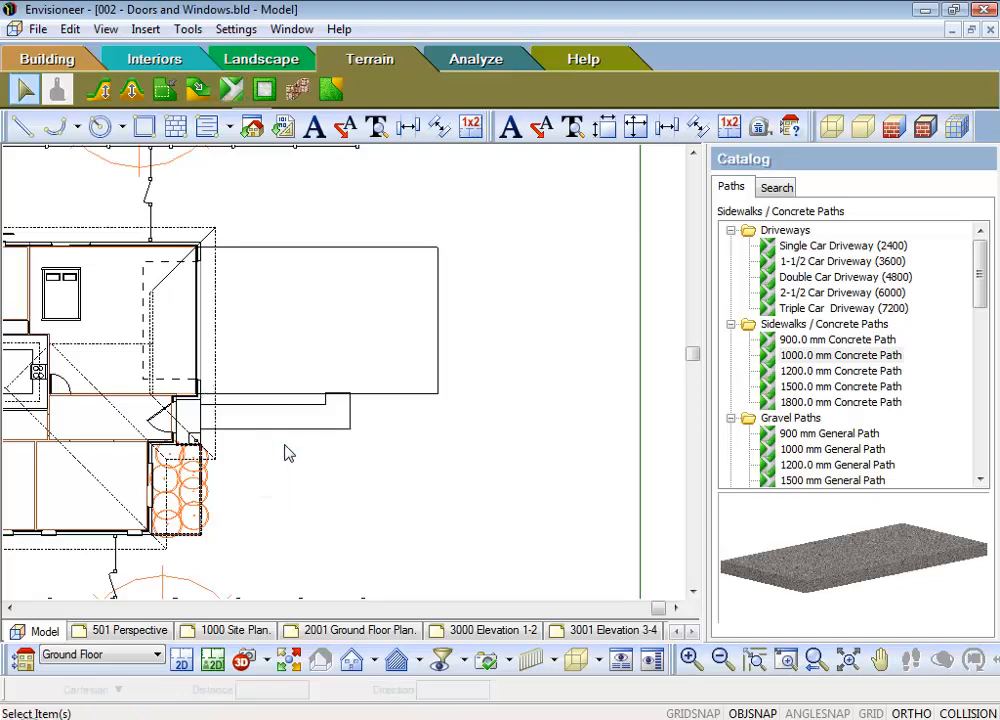
Adjust the end of the concrete path so it meets the driveway's edge exactly
{"action": "scroll", "coordinate": [282, 440], "scroll_direction": "up", "scroll_amount": 2}
{"action": "scroll", "coordinate": [275, 430], "scroll_direction": "up", "scroll_amount": 2}
{"action": "left_click", "coordinate": [285, 442]}
{"action": "mouse_move", "coordinate": [262, 411]}
{"action": "left_mouse_down"}
{"action": "mouse_move", "coordinate": [265, 444]}
{"action": "mouse_move", "coordinate": [265, 420]}
{"action": "left_mouse_up"}
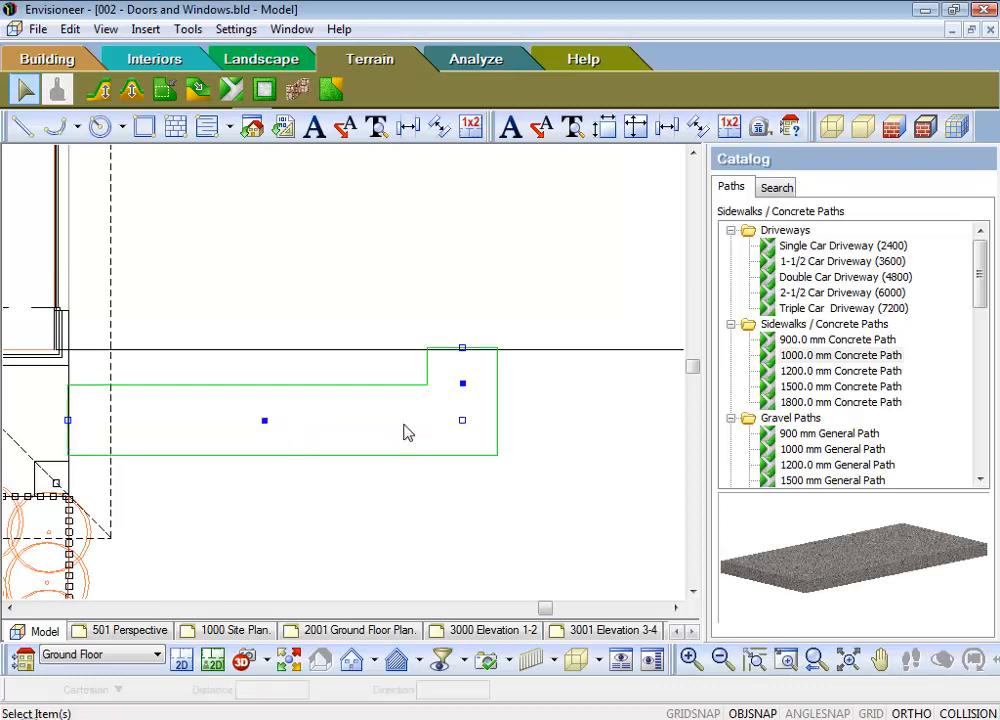
{"action": "scroll", "coordinate": [527, 397], "scroll_direction": "up", "scroll_amount": 3}
{"action": "left_click_drag", "start_coordinate": [370, 284], "coordinate": [370, 288]}
{"action": "left_click", "coordinate": [588, 379]}
{"action": "scroll", "coordinate": [590, 380], "scroll_direction": "down", "scroll_amount": 1}
{"action": "scroll", "coordinate": [588, 379], "scroll_direction": "down", "scroll_amount": 3}
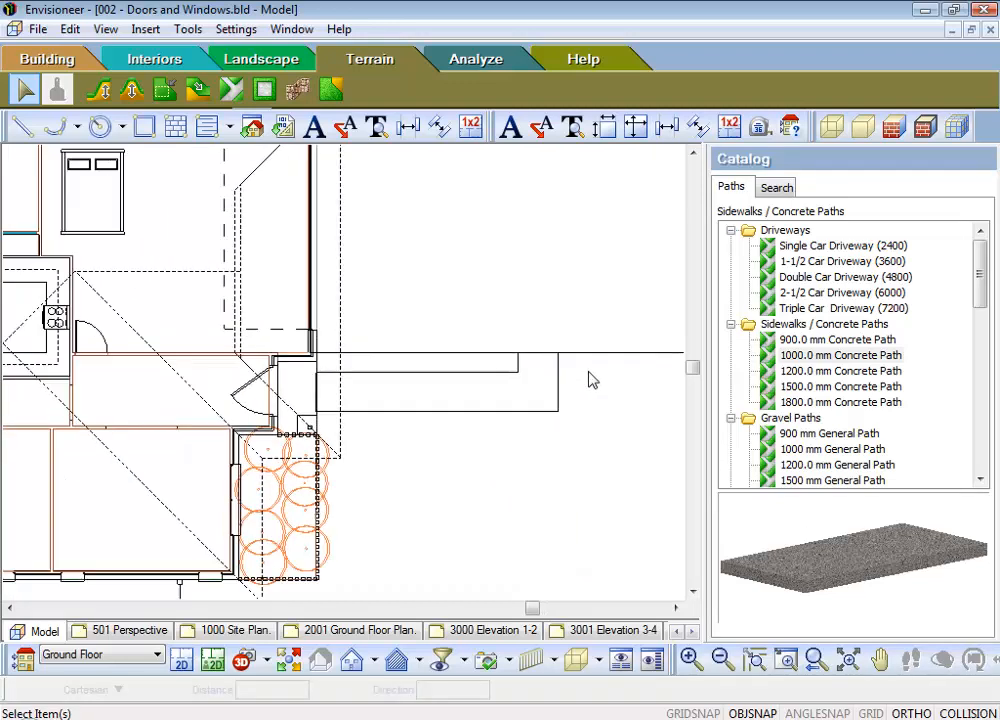
Examine the driveway and path in 3D from the Front camera, and return to the 2D plan
{"action": "scroll", "coordinate": [330, 452], "scroll_direction": "up", "scroll_amount": 1}
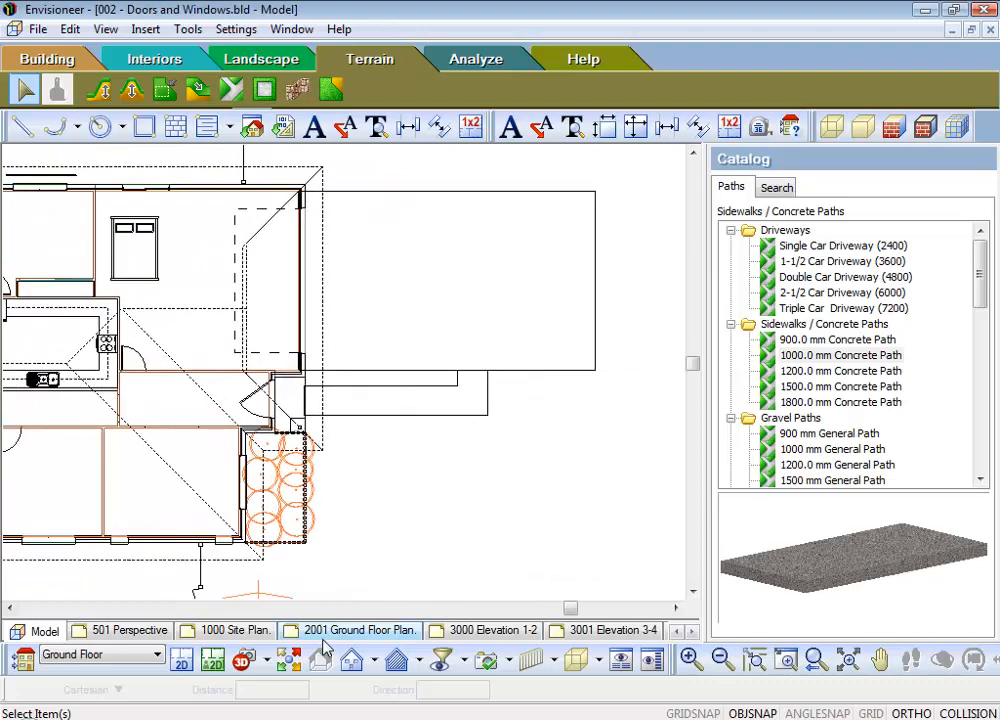
{"action": "left_click", "coordinate": [266, 660]}
{"action": "left_click", "coordinate": [262, 633]}
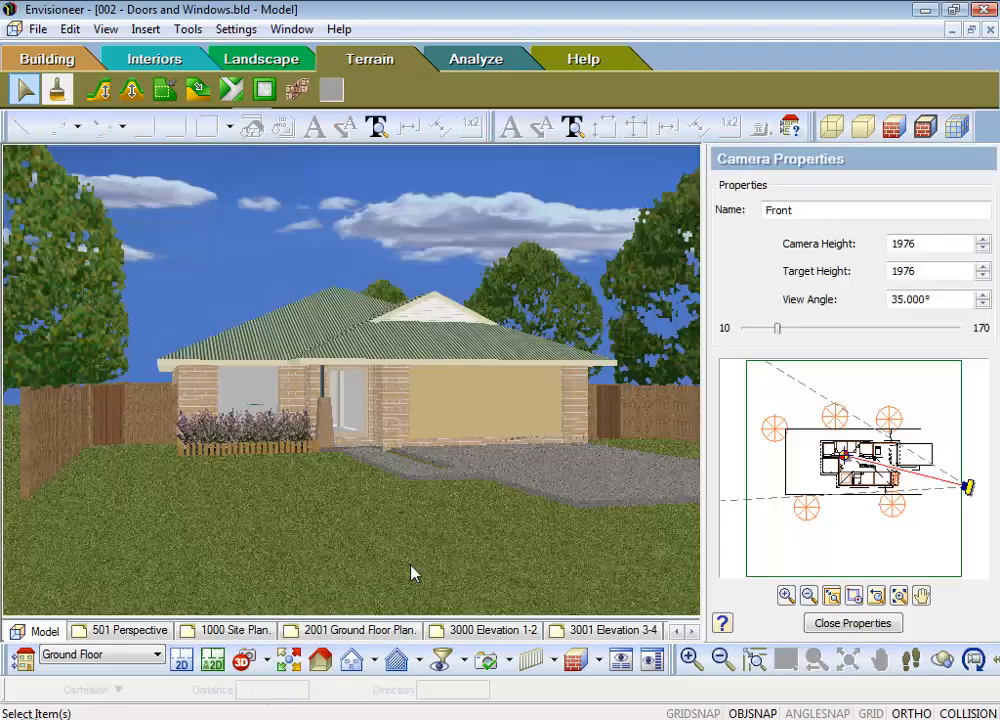
{"action": "left_click", "coordinate": [181, 660]}
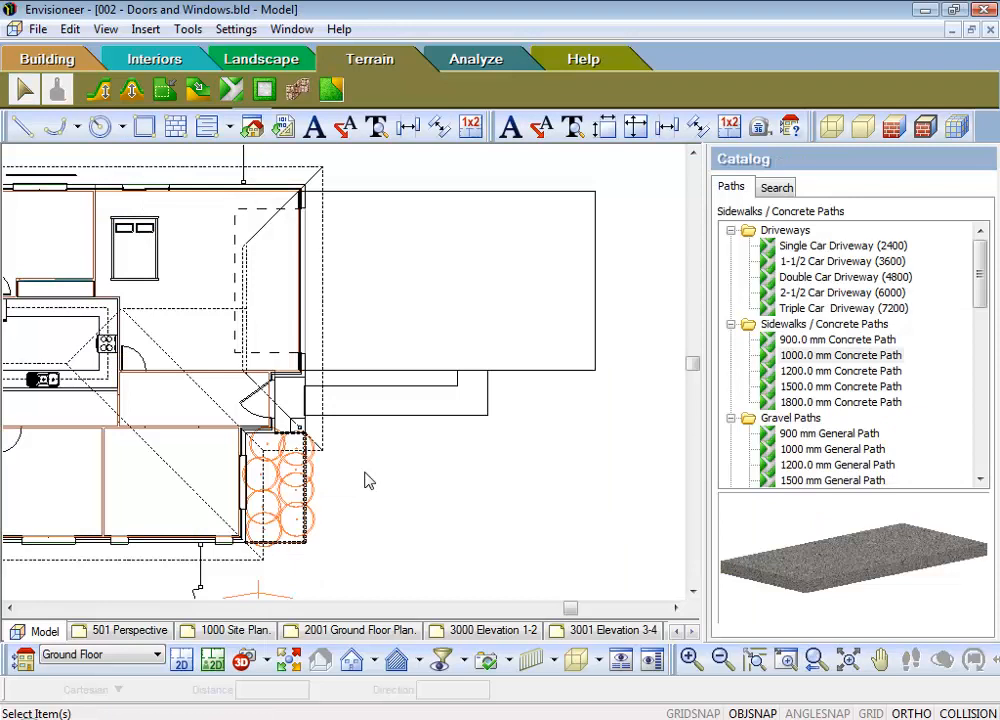
Delete the driveway and the concrete path in front of the house
{"action": "scroll", "coordinate": [365, 481], "scroll_direction": "down", "scroll_amount": 3}
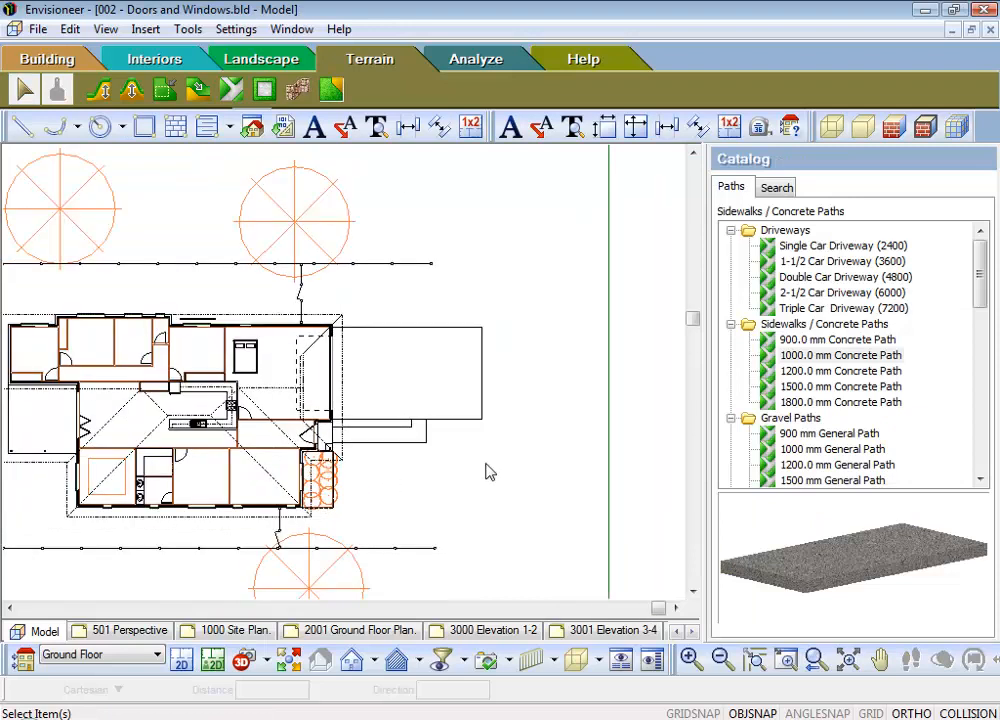
{"action": "scroll", "coordinate": [547, 450], "scroll_direction": "down", "scroll_amount": 3}
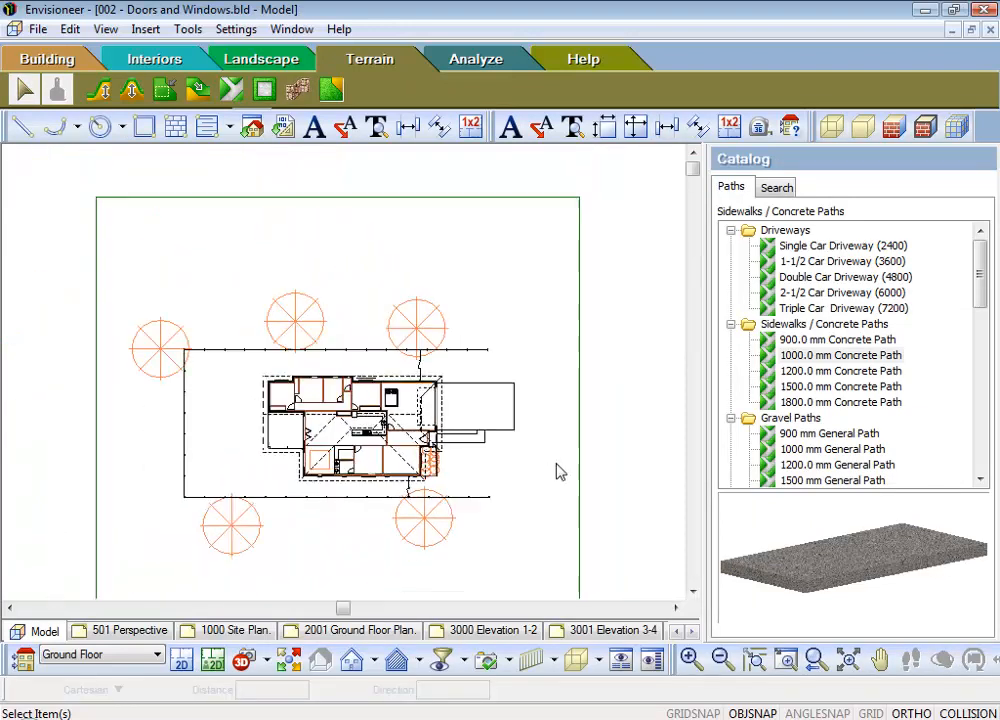
{"action": "left_click", "coordinate": [695, 597]}
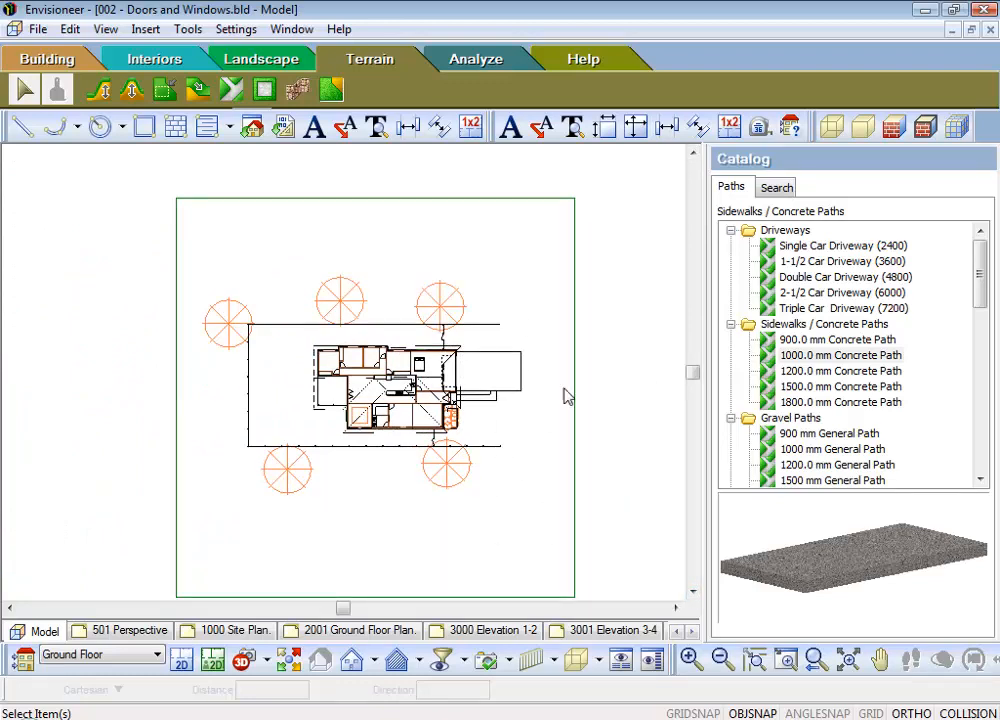
{"action": "right_click", "coordinate": [482, 390]}
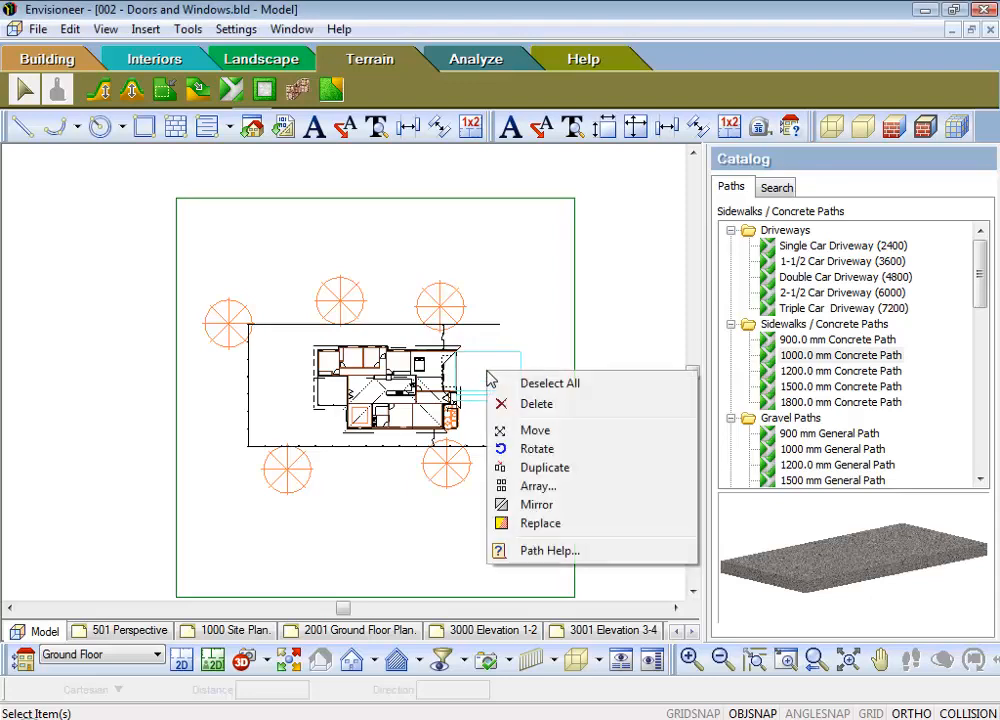
{"action": "left_click", "coordinate": [540, 401]}
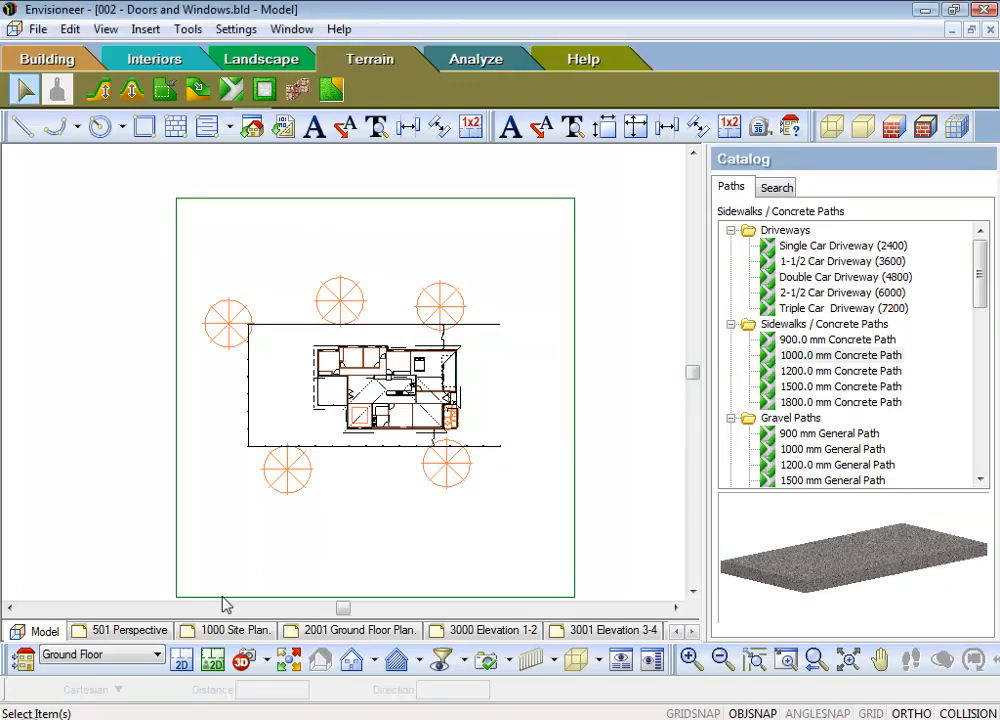
Set the floor level of the Site Works building location to 70
{"action": "left_click", "coordinate": [23, 660]}
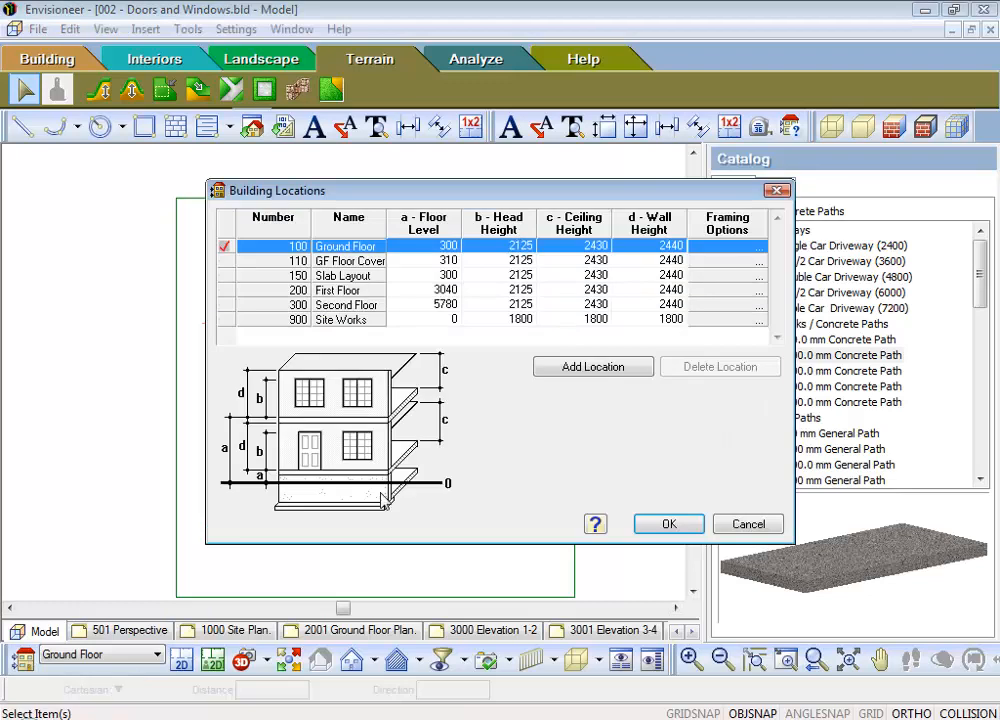
{"action": "left_click", "coordinate": [343, 320]}
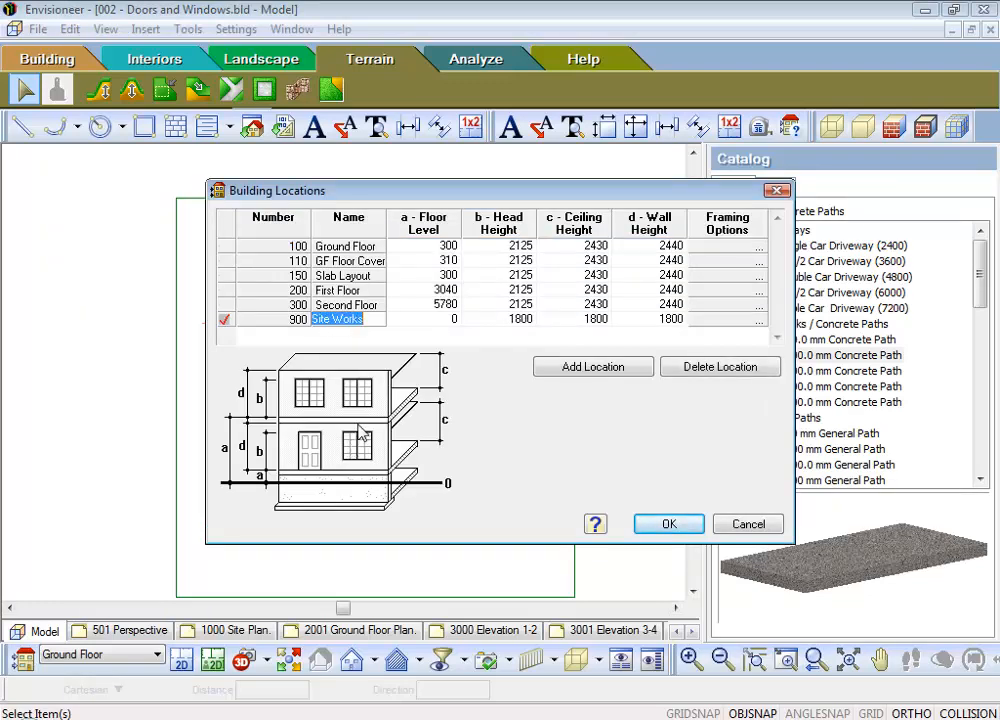
{"action": "left_click", "coordinate": [445, 321]}
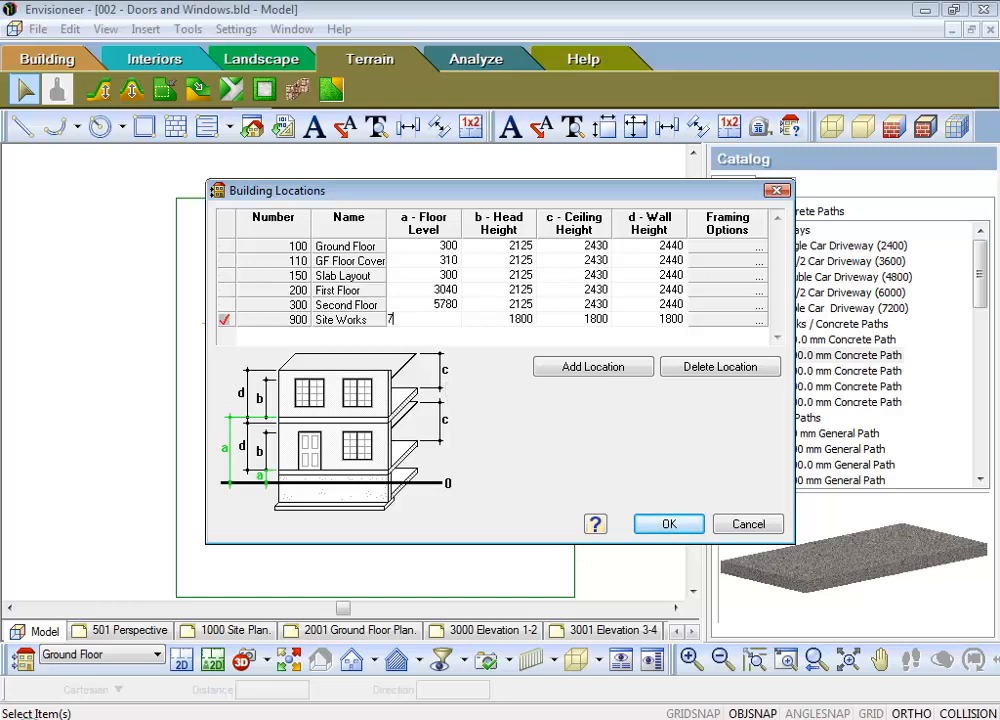
{"action": "key", "text": "Tab"}
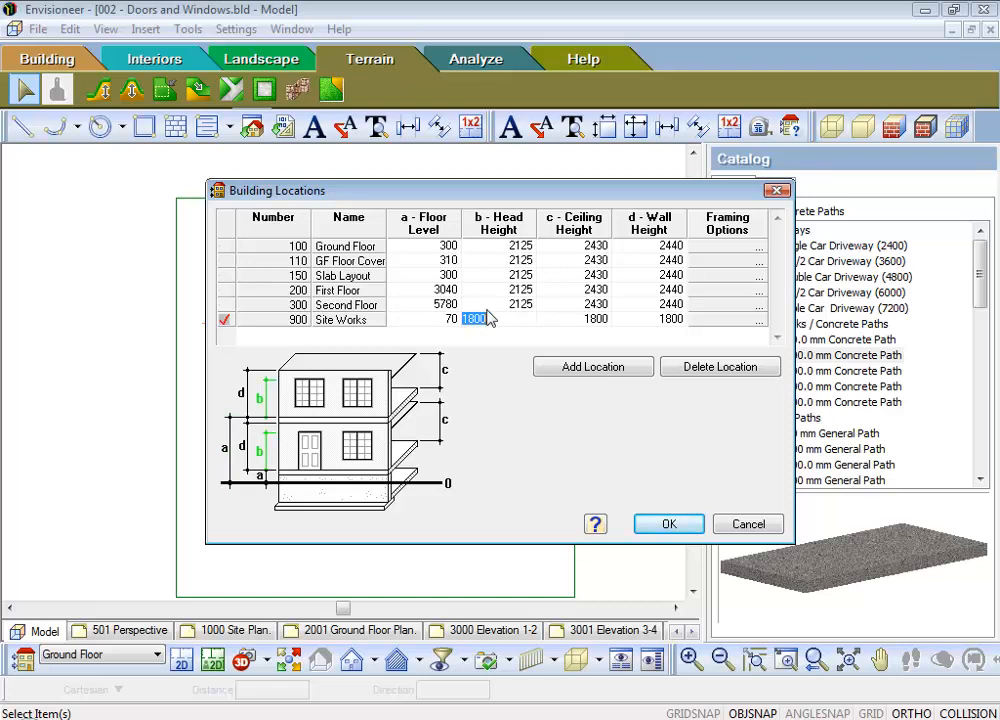
Set the Site Works head, ceiling and wall heights to 150 and apply it as the current location
{"action": "type", "text": "150"}
{"action": "key", "text": "Tab"}
{"action": "type", "text": "150"}
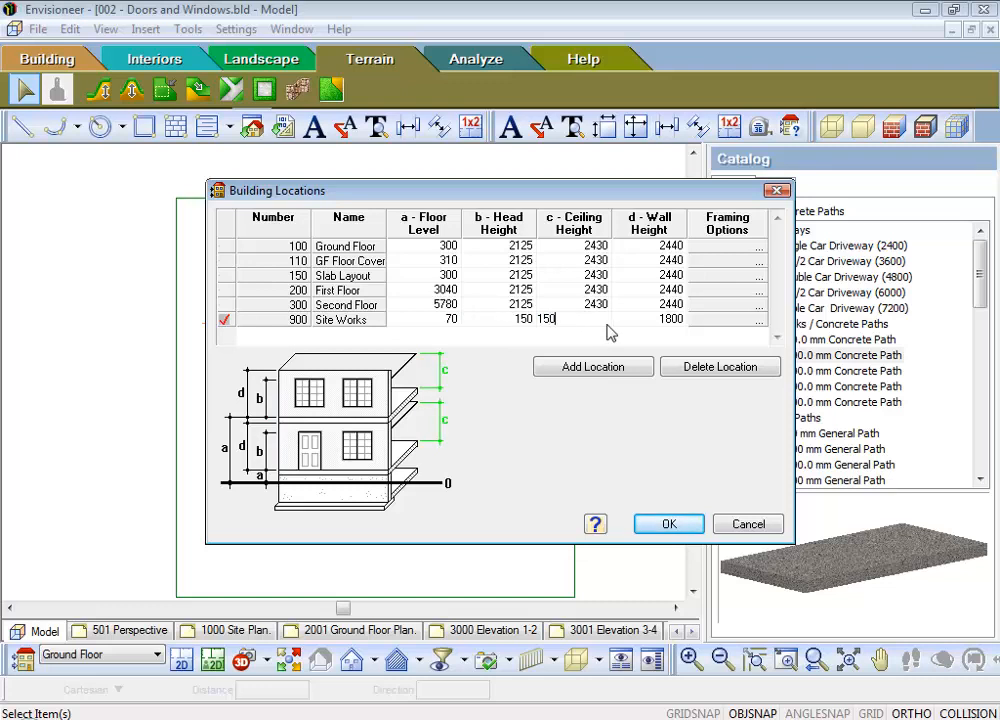
{"action": "key", "text": "Tab"}
{"action": "type", "text": "1"}
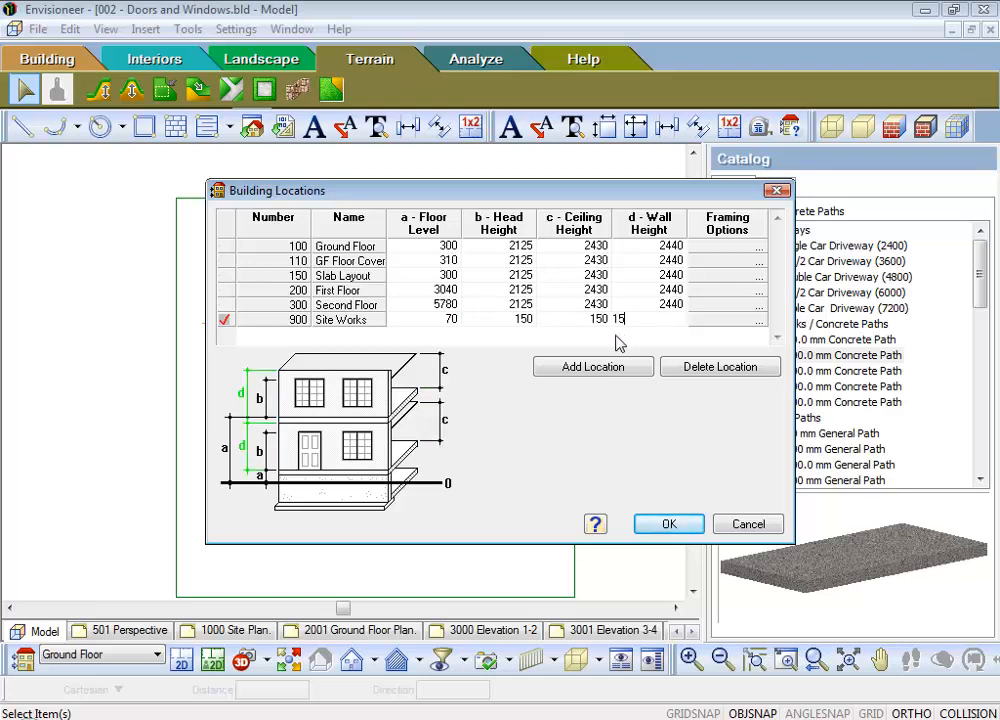
{"action": "type", "text": "50"}
{"action": "key", "text": "shift+Tab"}
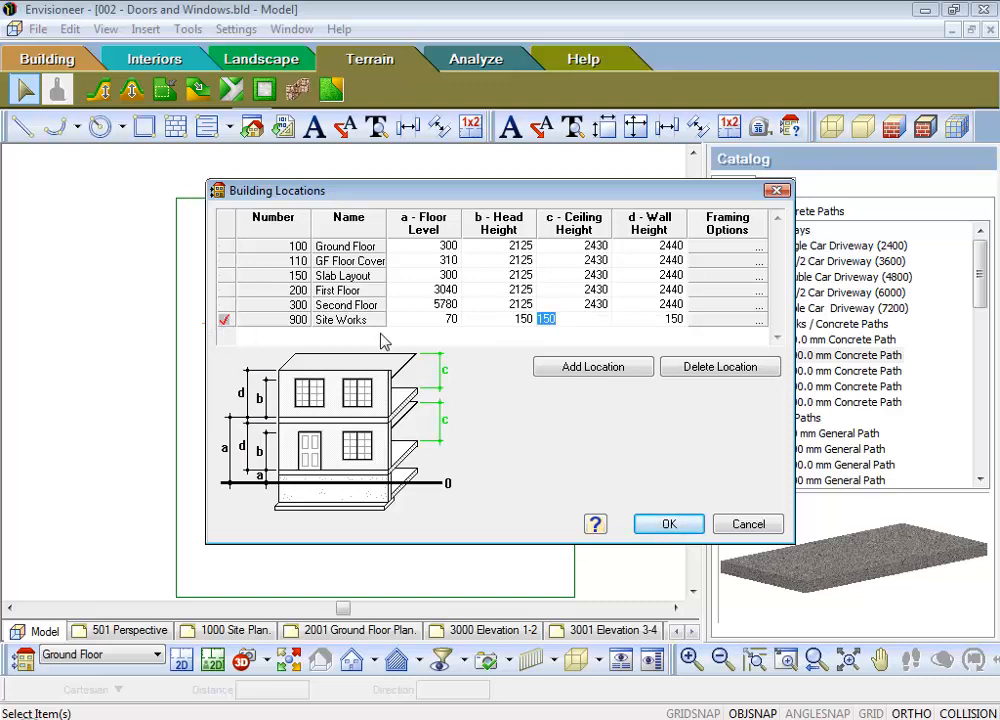
{"action": "left_click", "coordinate": [669, 524]}
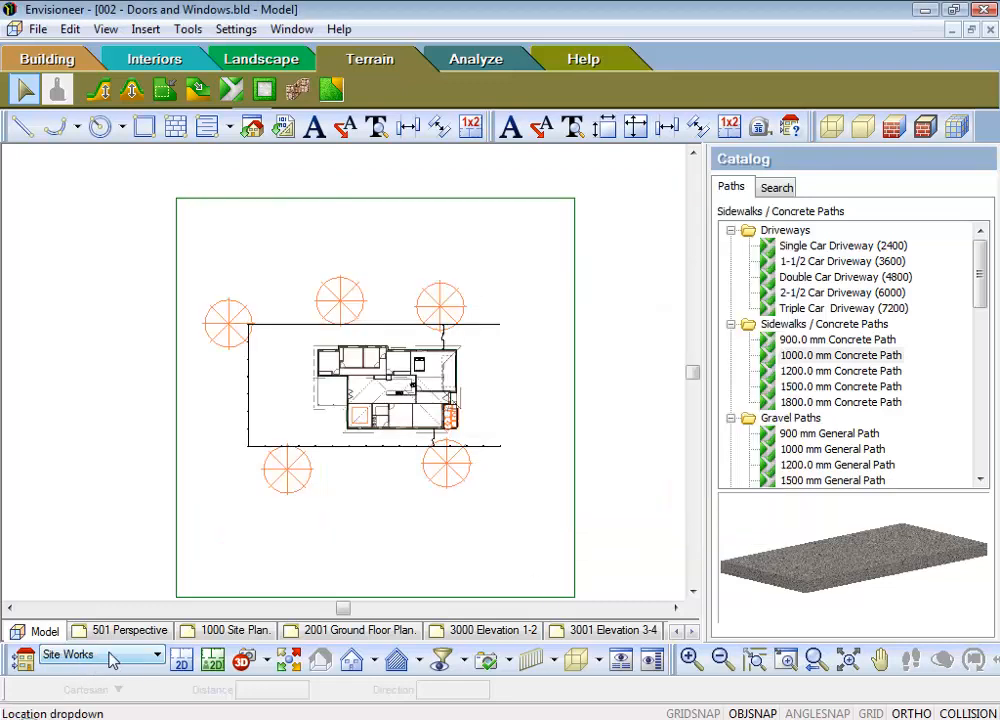
Start inserting walls with the 150 Wide Kerb type from the Siteworks group of the wall catalog
{"action": "scroll", "coordinate": [641, 437], "scroll_direction": "up", "scroll_amount": 2}
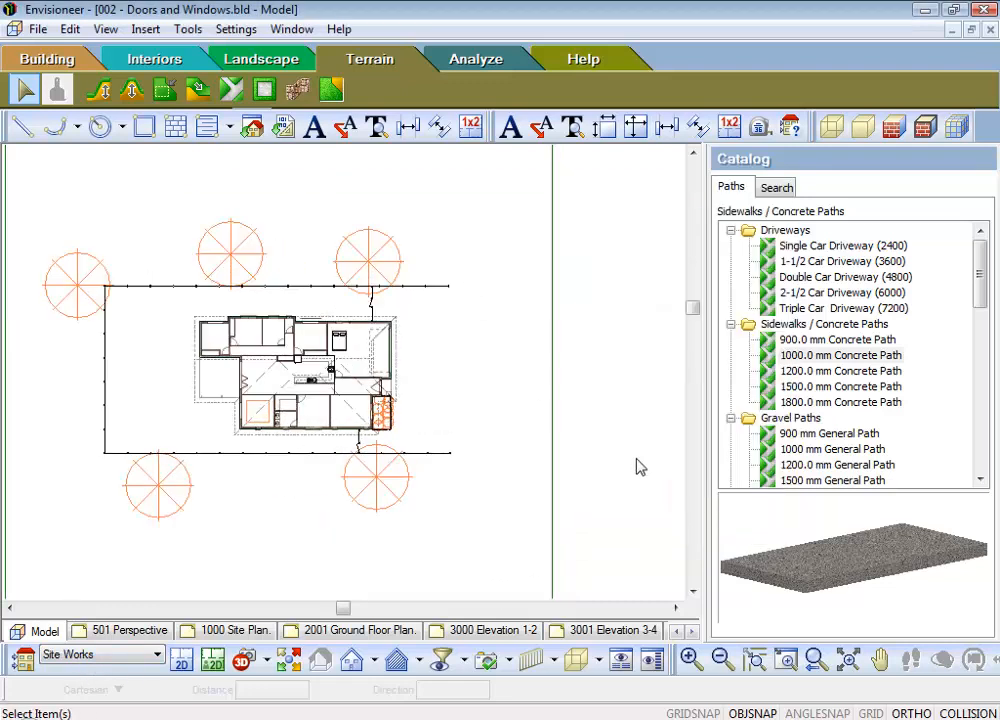
{"action": "scroll", "coordinate": [641, 437], "scroll_direction": "up", "scroll_amount": 1}
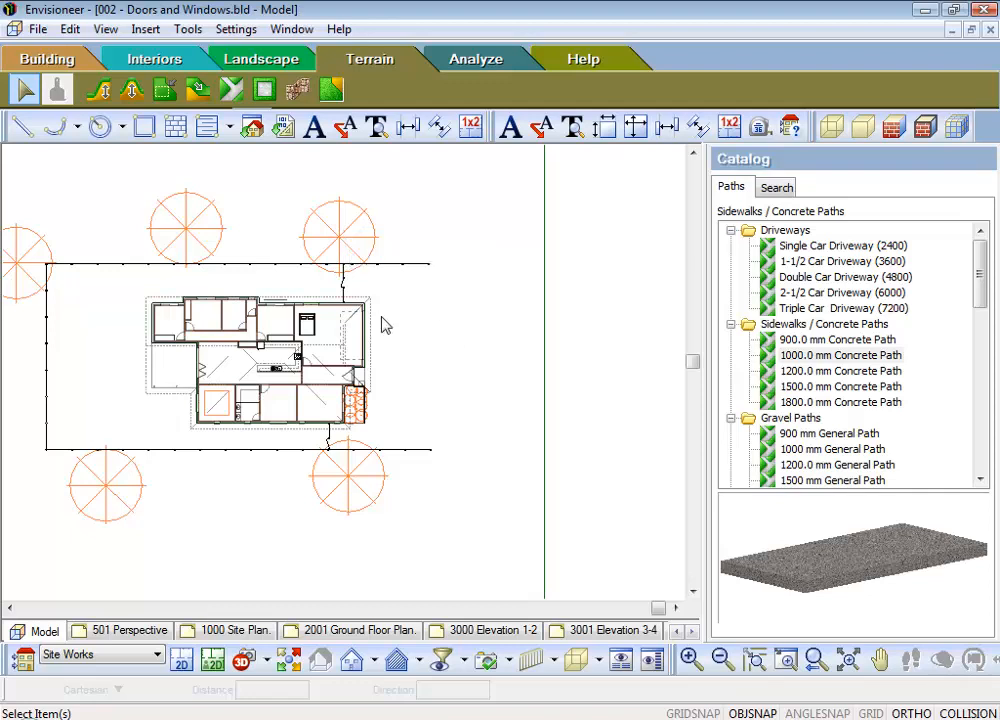
{"action": "left_click", "coordinate": [40, 57]}
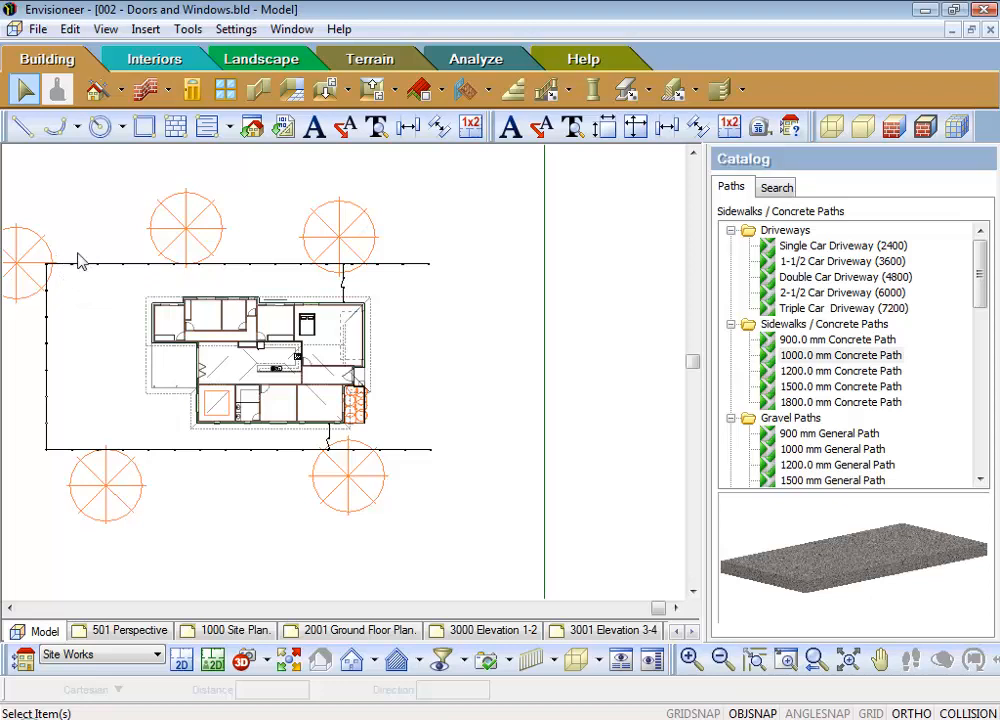
{"action": "left_click", "coordinate": [145, 91]}
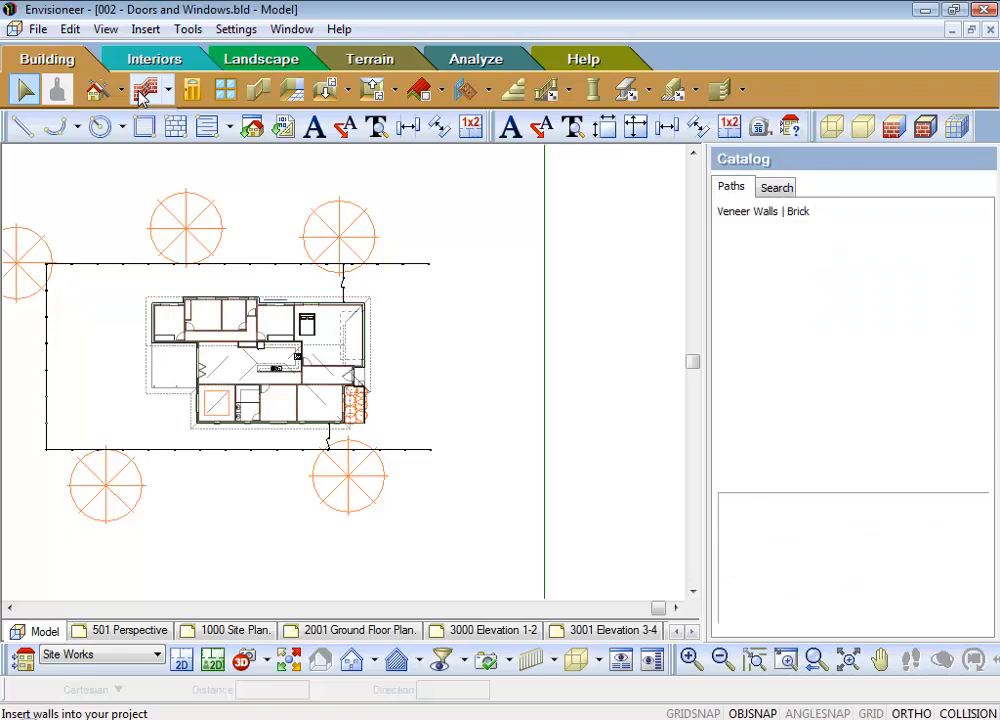
{"action": "left_click", "coordinate": [757, 345]}
{"action": "right_click", "coordinate": [757, 346]}
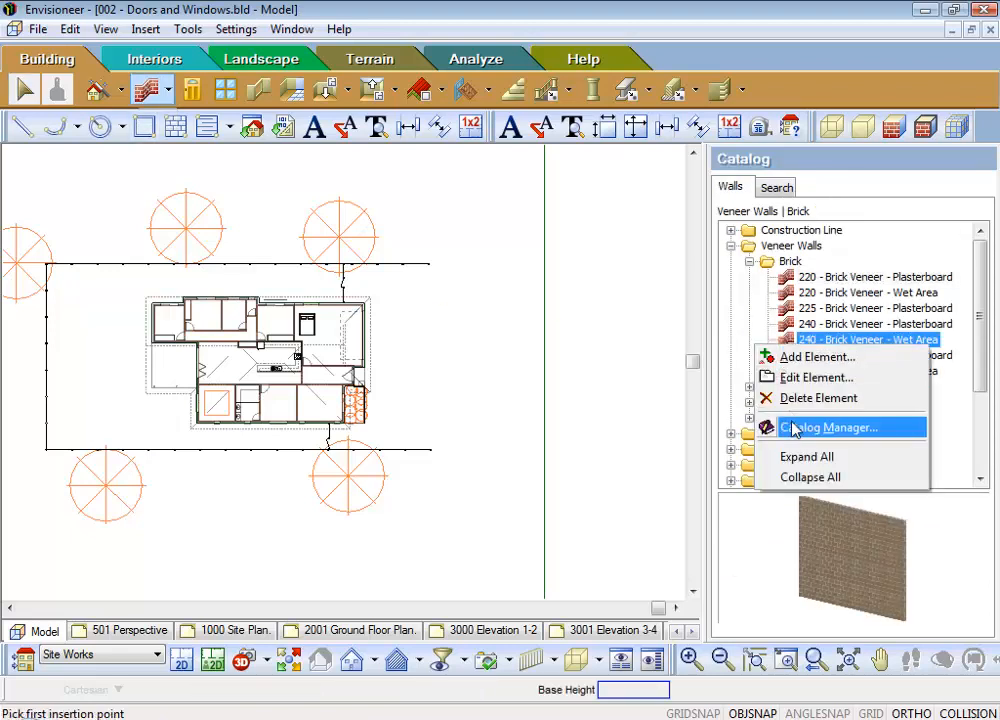
{"action": "left_click", "coordinate": [808, 477]}
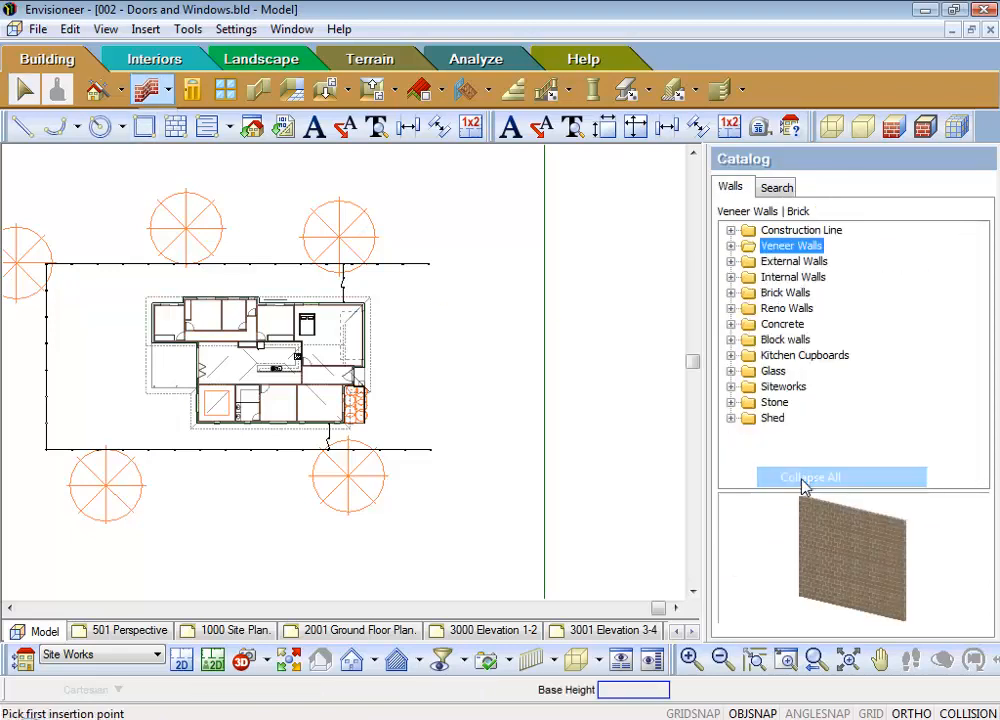
{"action": "left_click", "coordinate": [731, 387]}
{"action": "left_click", "coordinate": [812, 418]}
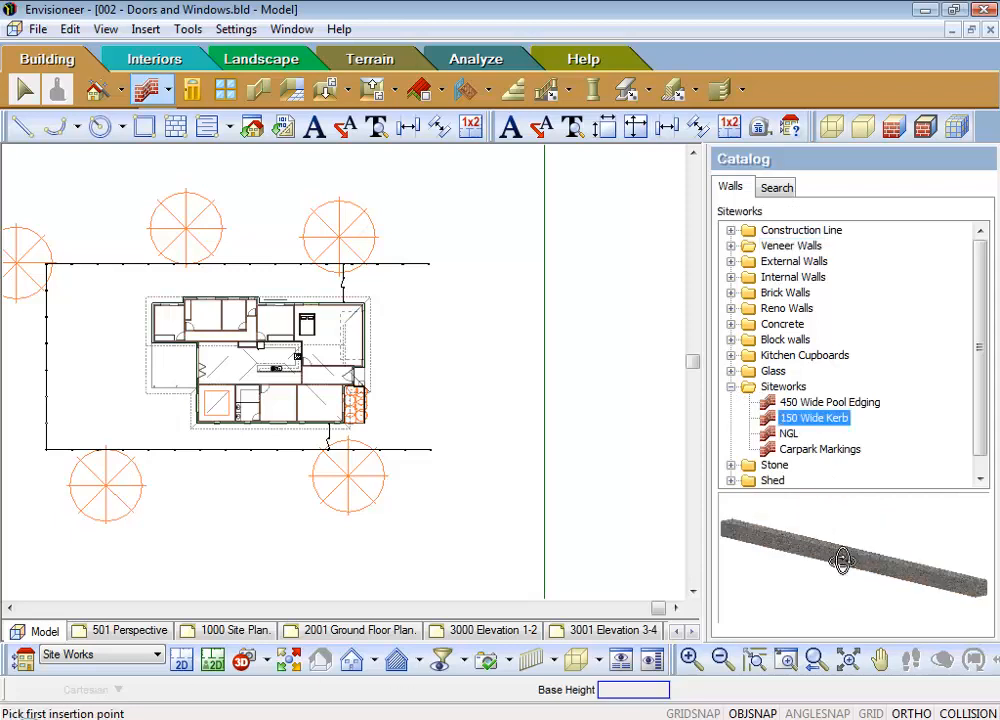
Draw a closed four-sided kerb outline about 41 m long for the road in front of the property, with a slanted house-facing side
{"action": "left_click", "coordinate": [458, 157]}
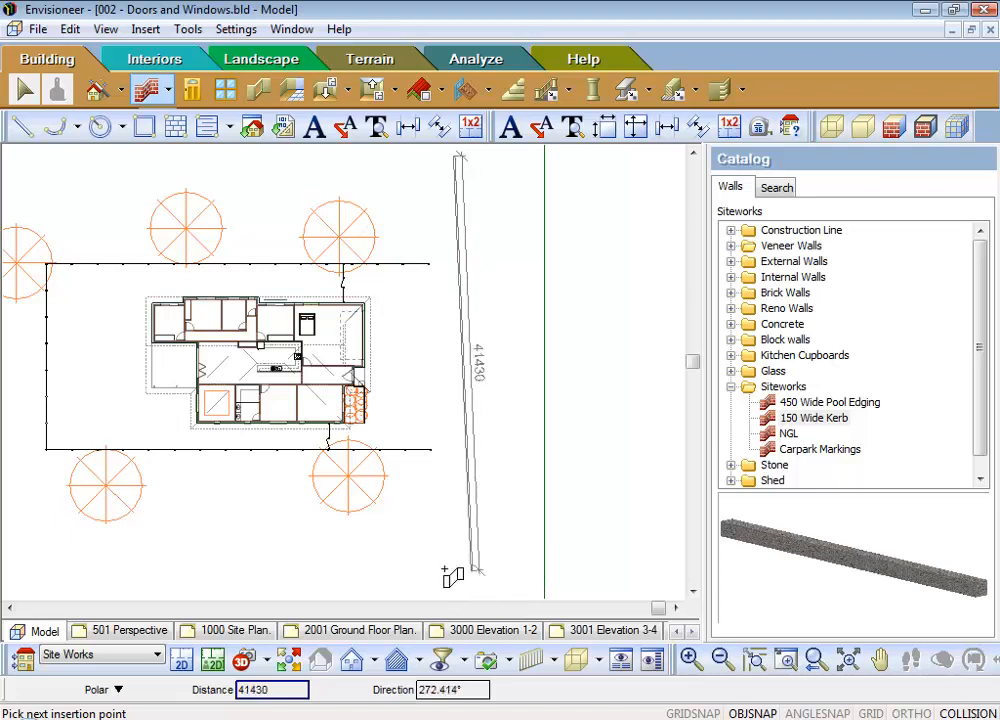
{"action": "left_click", "coordinate": [436, 567]}
{"action": "key", "text": "F8"}
{"action": "left_click", "coordinate": [594, 571]}
{"action": "left_click", "coordinate": [596, 160]}
{"action": "left_click", "coordinate": [456, 160]}
{"action": "right_click", "coordinate": [491, 199]}
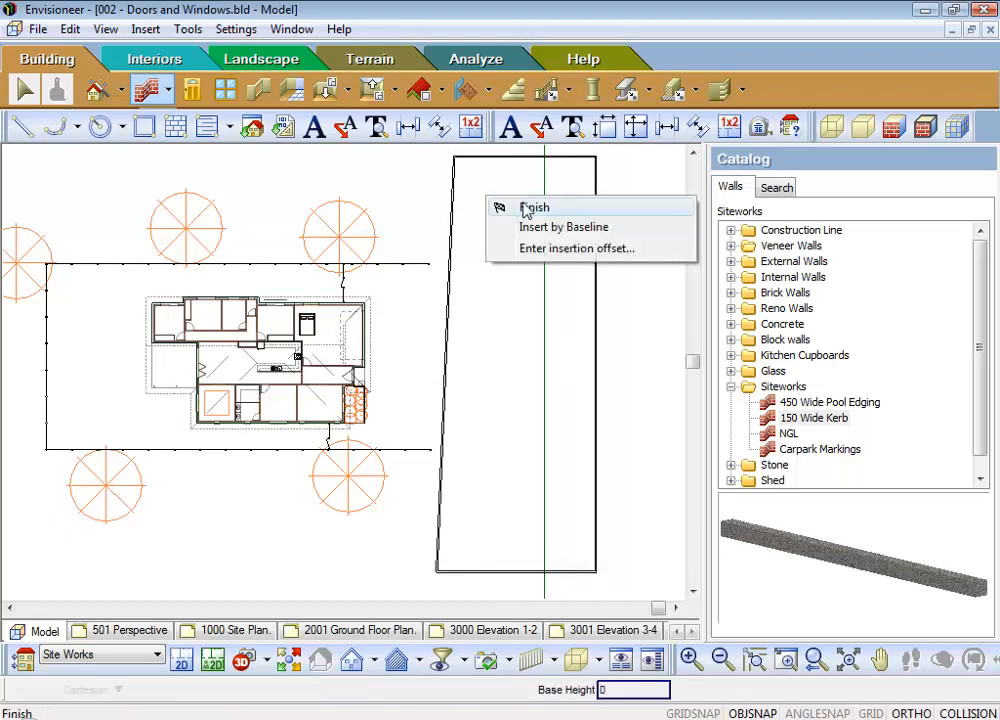
{"action": "left_click", "coordinate": [515, 207]}
Shorten the street ends of both side boundary fences so they stop well short of the road kerb
{"action": "left_click", "coordinate": [425, 450]}
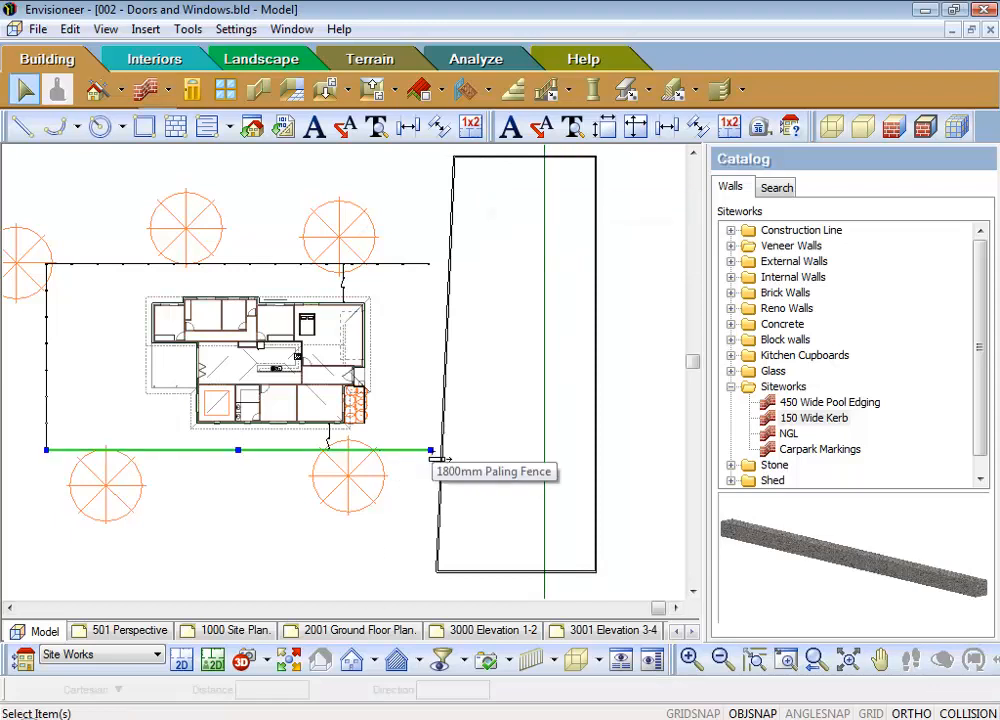
{"action": "left_click_drag", "start_coordinate": [430, 450], "coordinate": [384, 450]}
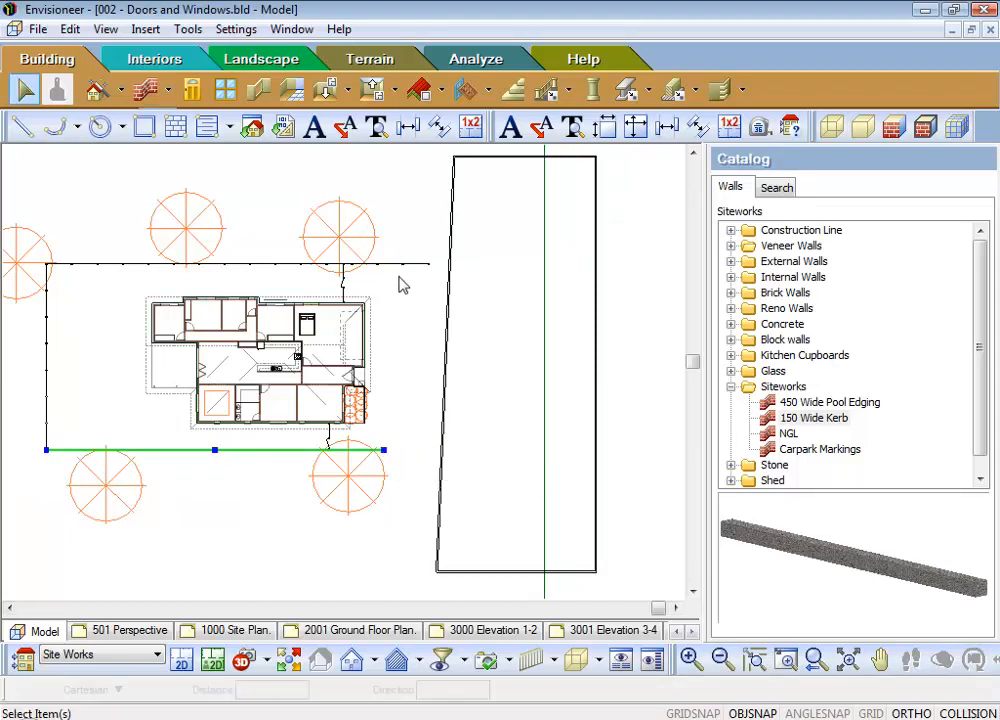
{"action": "left_click", "coordinate": [429, 264]}
{"action": "left_click_drag", "start_coordinate": [429, 264], "coordinate": [384, 264]}
{"action": "left_click", "coordinate": [510, 305]}
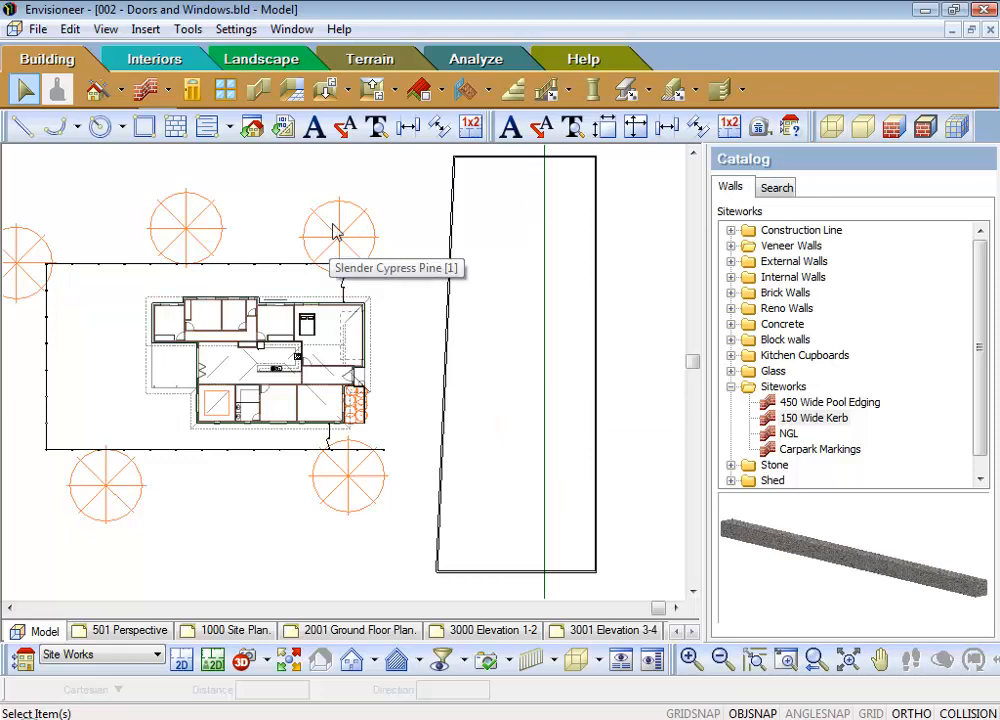
Fill the road outline with a Bituman Road floor from the Siteworks group, inserted by room
{"action": "left_click", "coordinate": [348, 91]}
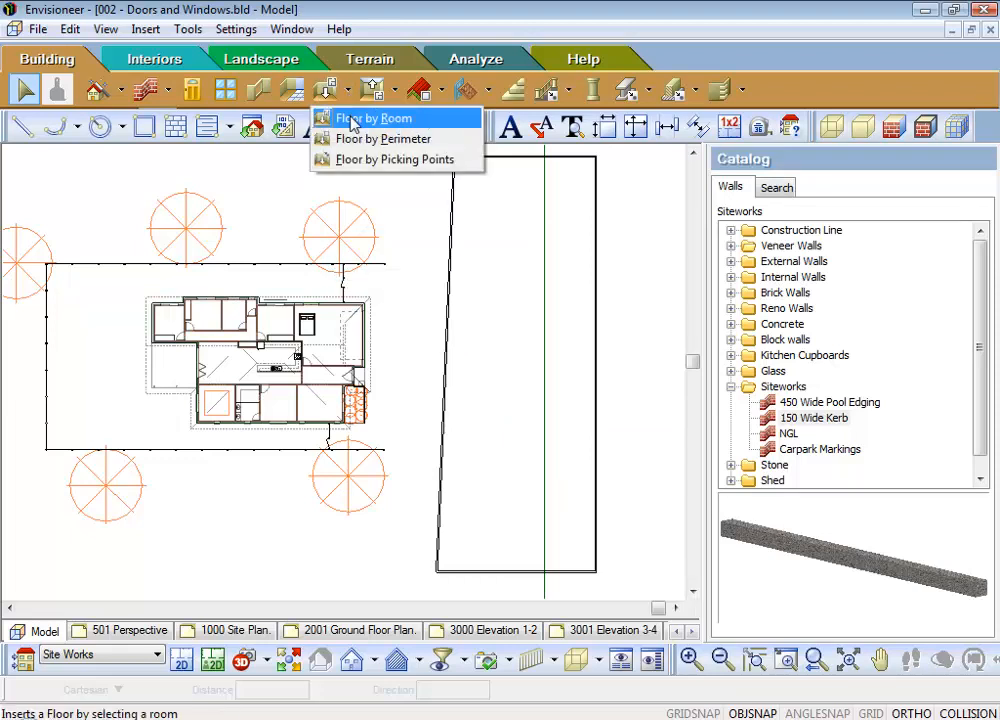
{"action": "left_click", "coordinate": [355, 118]}
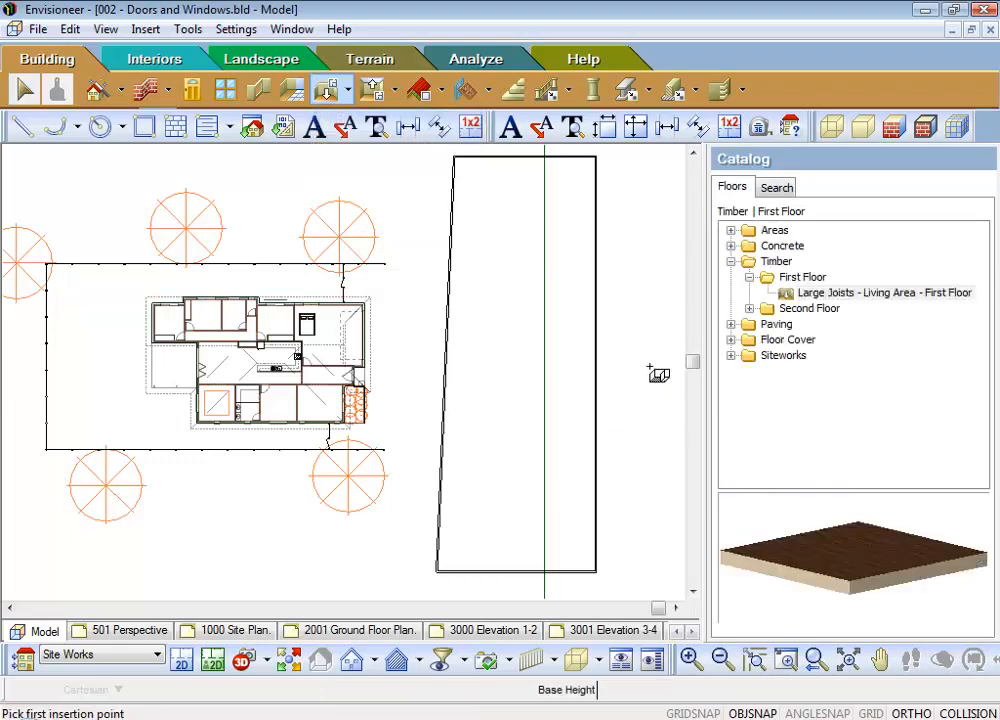
{"action": "left_click", "coordinate": [731, 356]}
{"action": "left_click", "coordinate": [805, 388]}
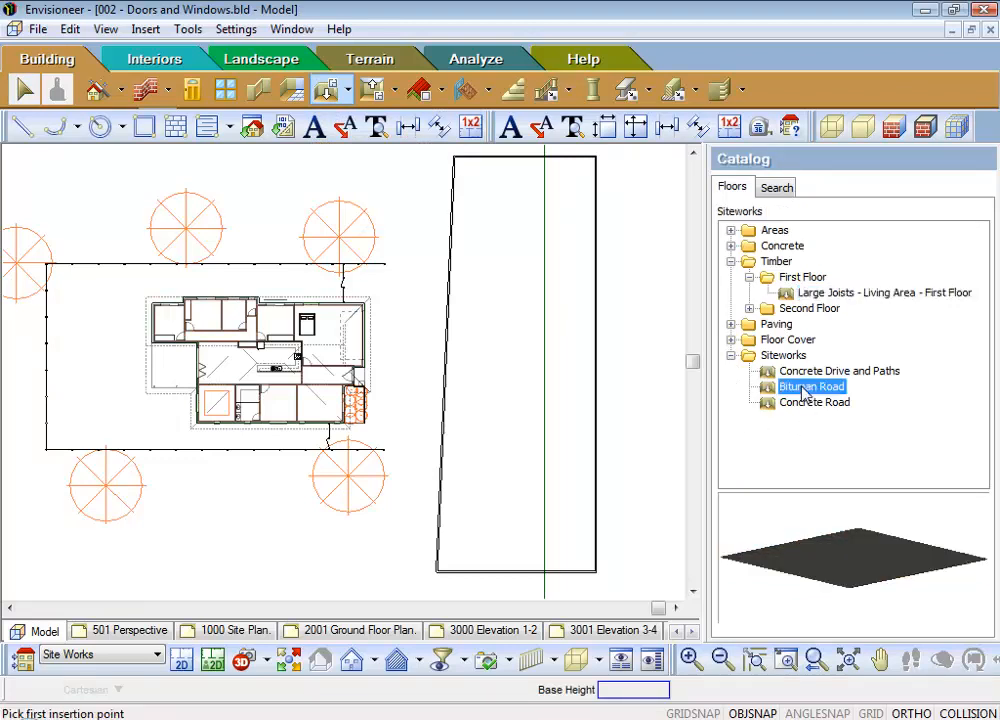
{"action": "right_click", "coordinate": [543, 372]}
{"action": "left_click", "coordinate": [566, 378]}
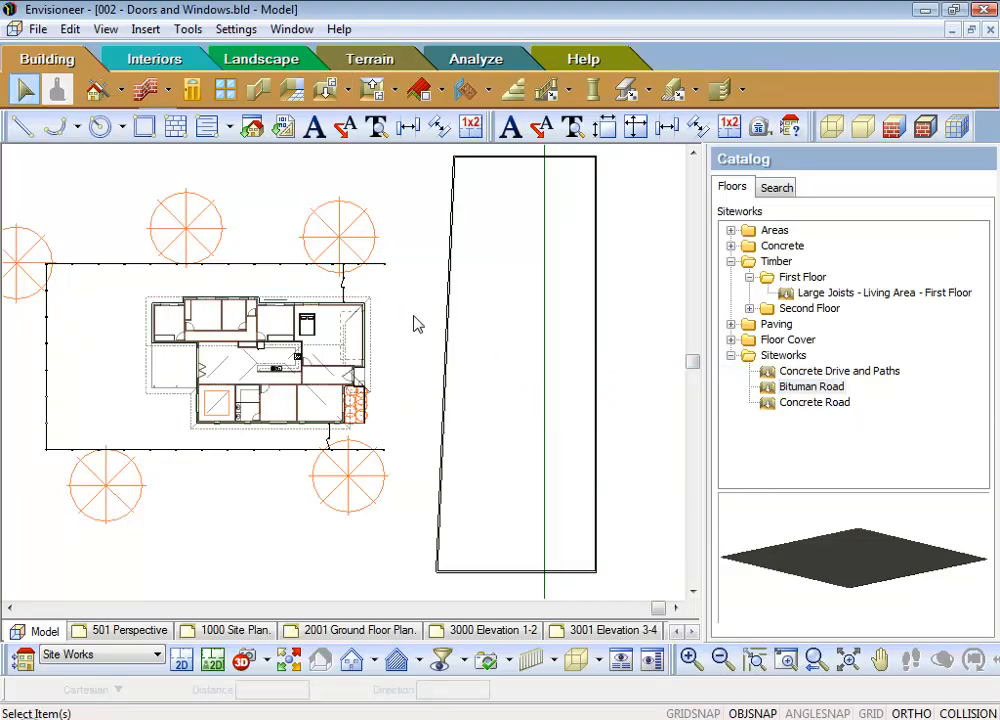
Draw a straight 150 Wide Kerb from the garage's outer front corner across to the road kerb
{"action": "scroll", "coordinate": [414, 325], "scroll_direction": "up", "scroll_amount": 4}
{"action": "scroll", "coordinate": [416, 350], "scroll_direction": "up", "scroll_amount": 4}
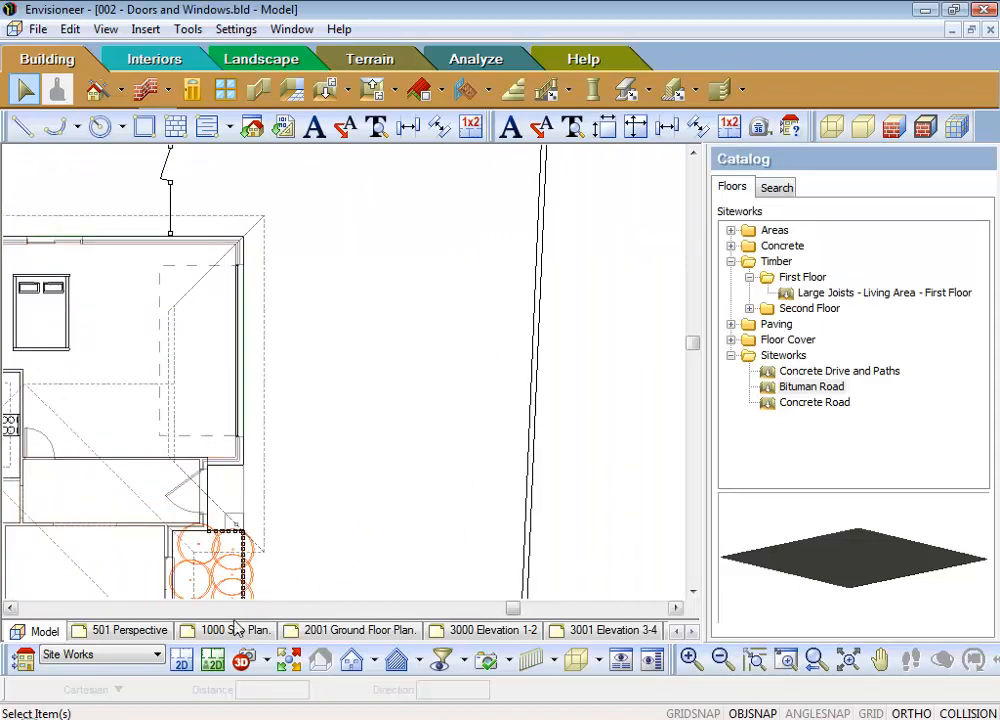
{"action": "left_click", "coordinate": [141, 93]}
{"action": "left_click", "coordinate": [806, 420]}
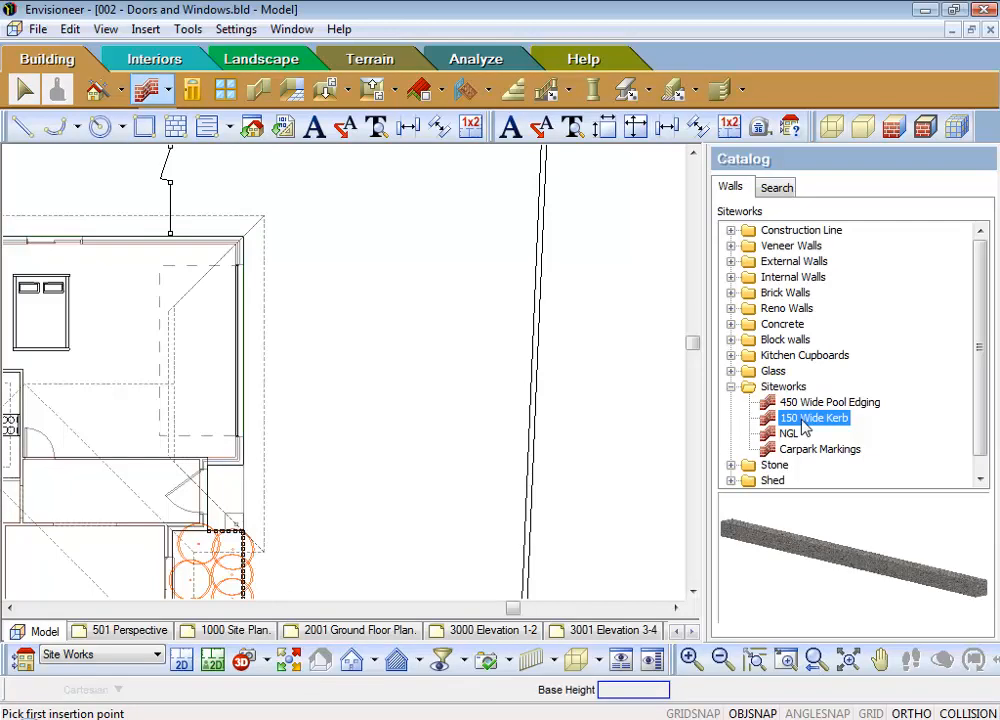
{"action": "left_click", "coordinate": [235, 246]}
{"action": "double_click", "coordinate": [540, 264]}
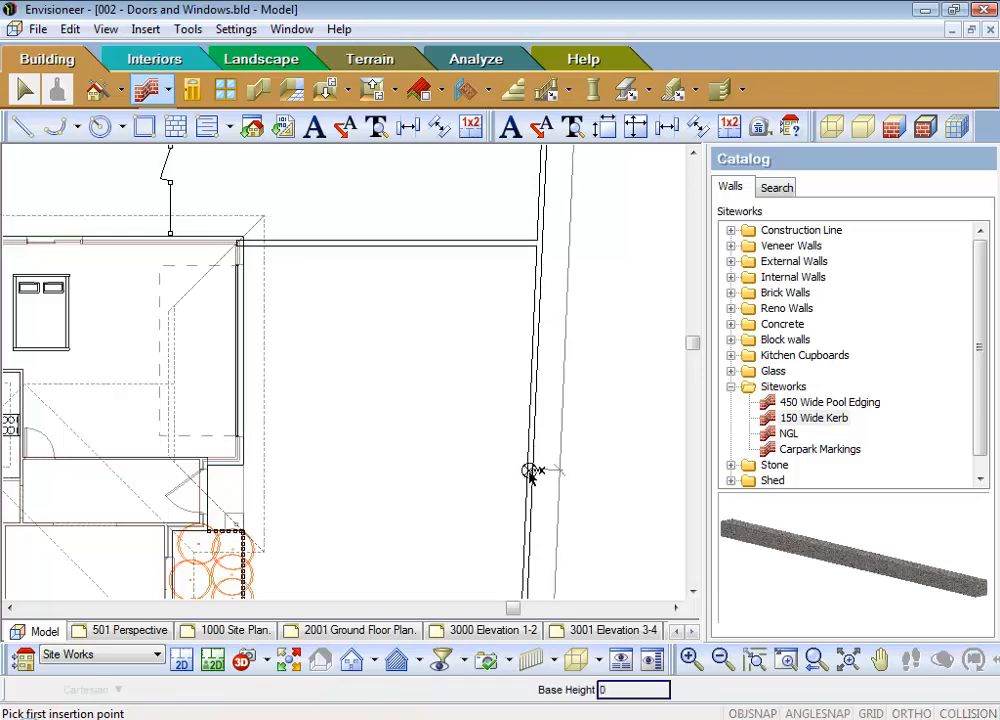
Close the driveway outline with a kerb from the road, angled to the garden bed corner and run along the garage front
{"action": "left_click", "coordinate": [529, 476]}
{"action": "left_click", "coordinate": [307, 468]}
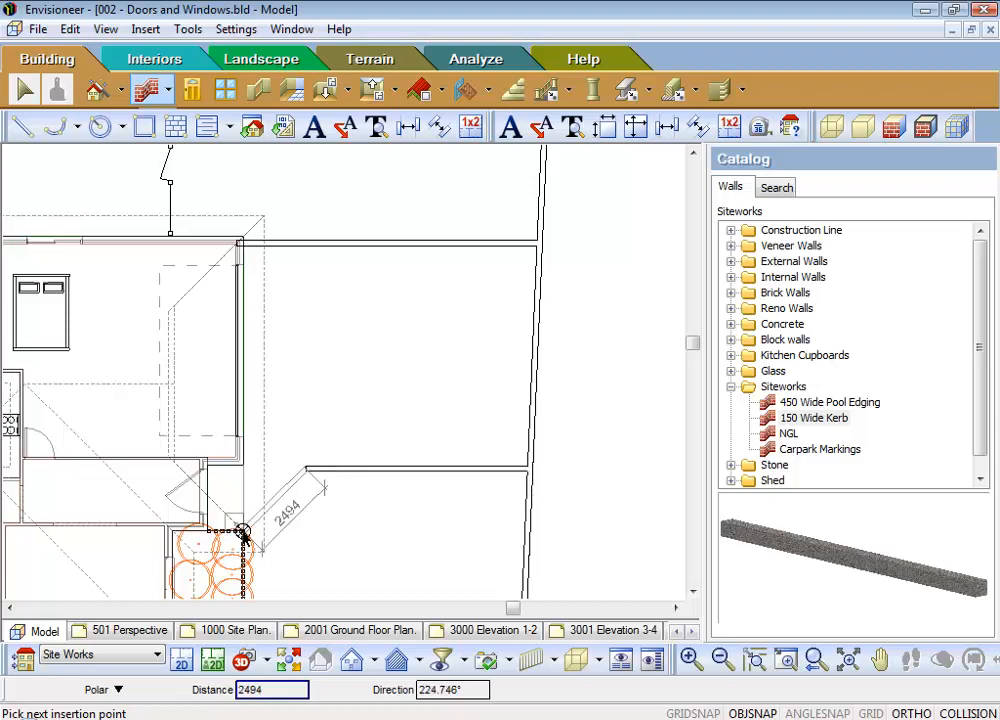
{"action": "left_click", "coordinate": [243, 533]}
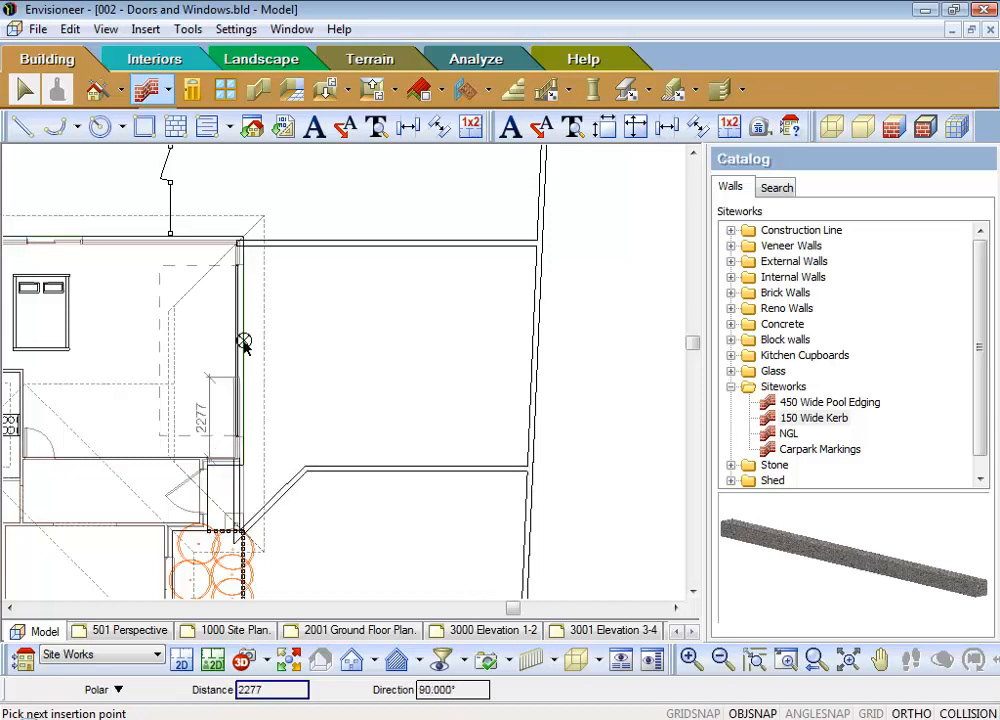
{"action": "double_click", "coordinate": [239, 242]}
{"action": "right_click", "coordinate": [293, 291]}
{"action": "left_click", "coordinate": [322, 296]}
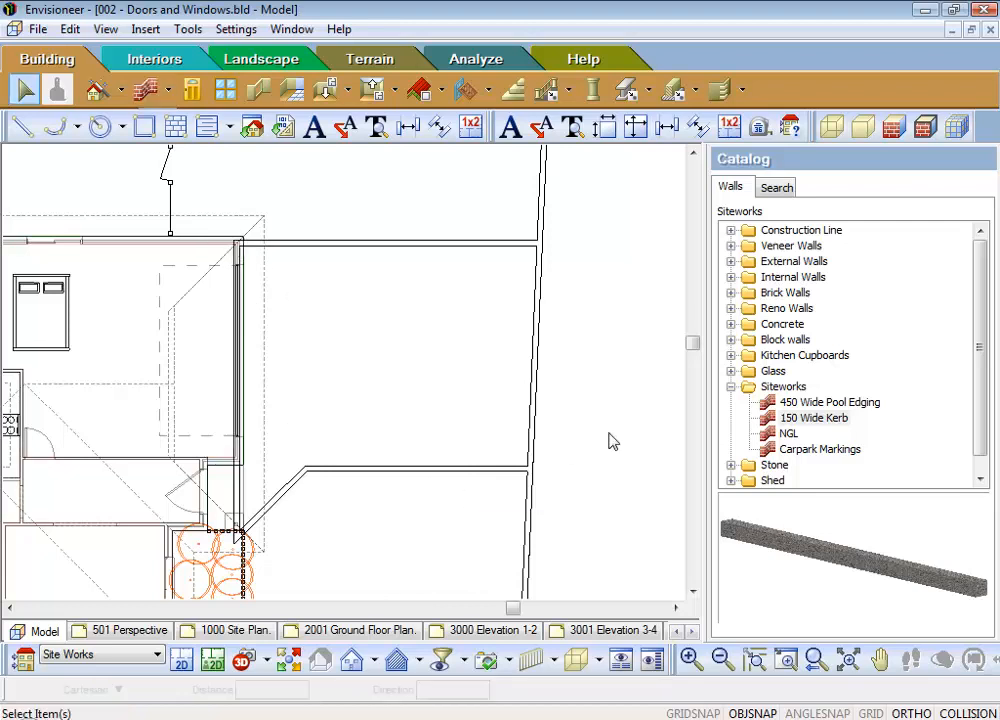
Curve the long kerb on the entry side of the driveway inward, towards the middle of the driveway
{"action": "left_click", "coordinate": [455, 476]}
{"action": "right_click", "coordinate": [453, 504]}
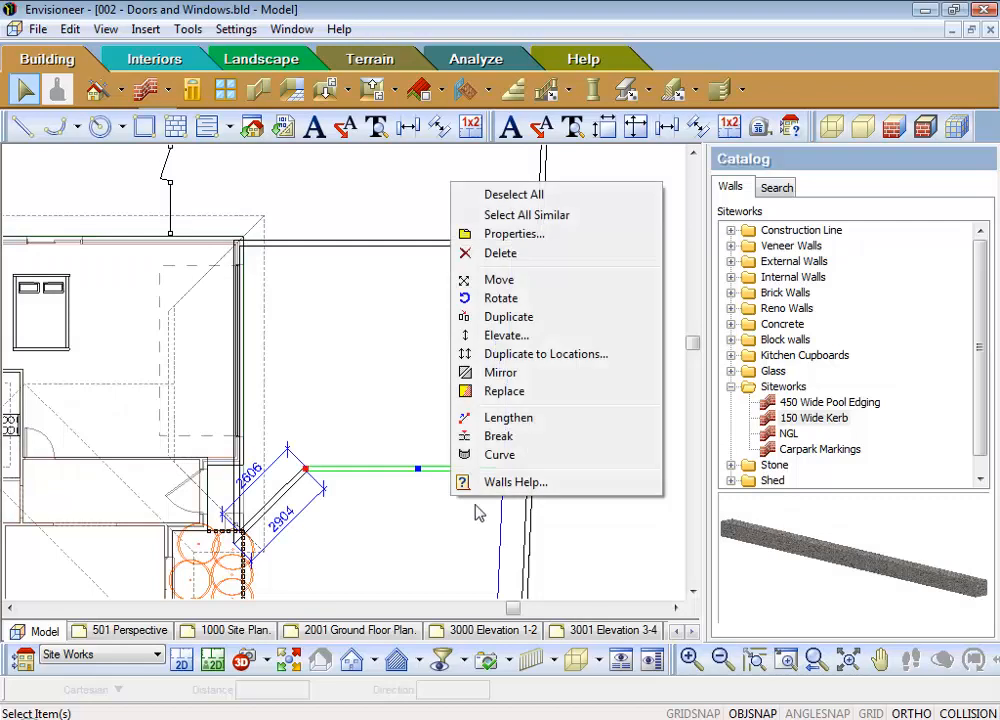
{"action": "left_click", "coordinate": [499, 454]}
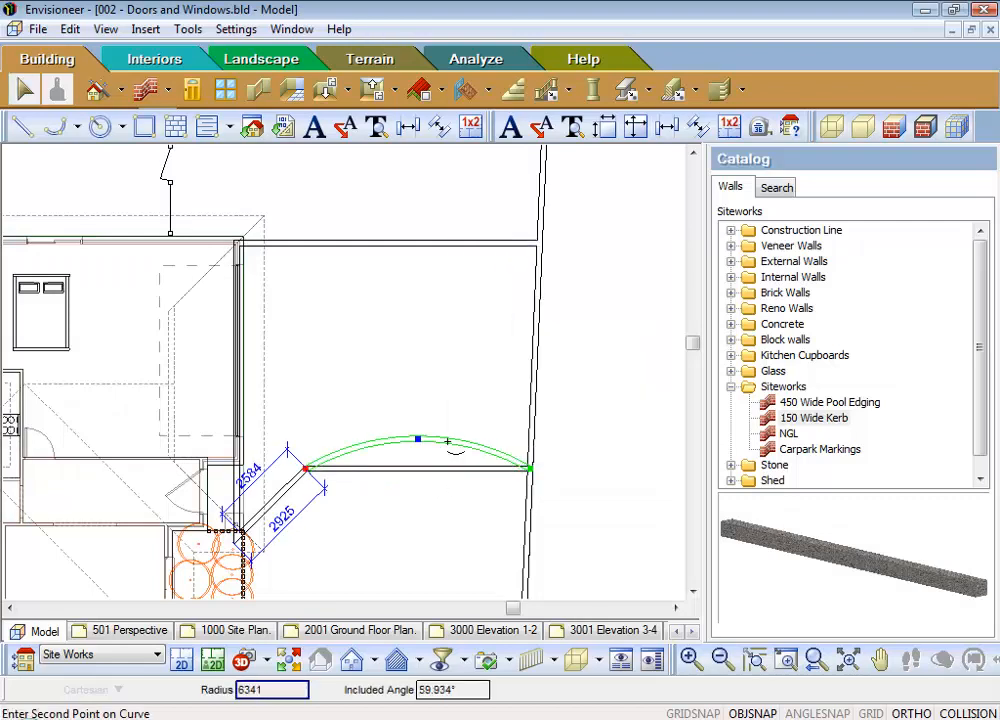
{"action": "left_click", "coordinate": [448, 448]}
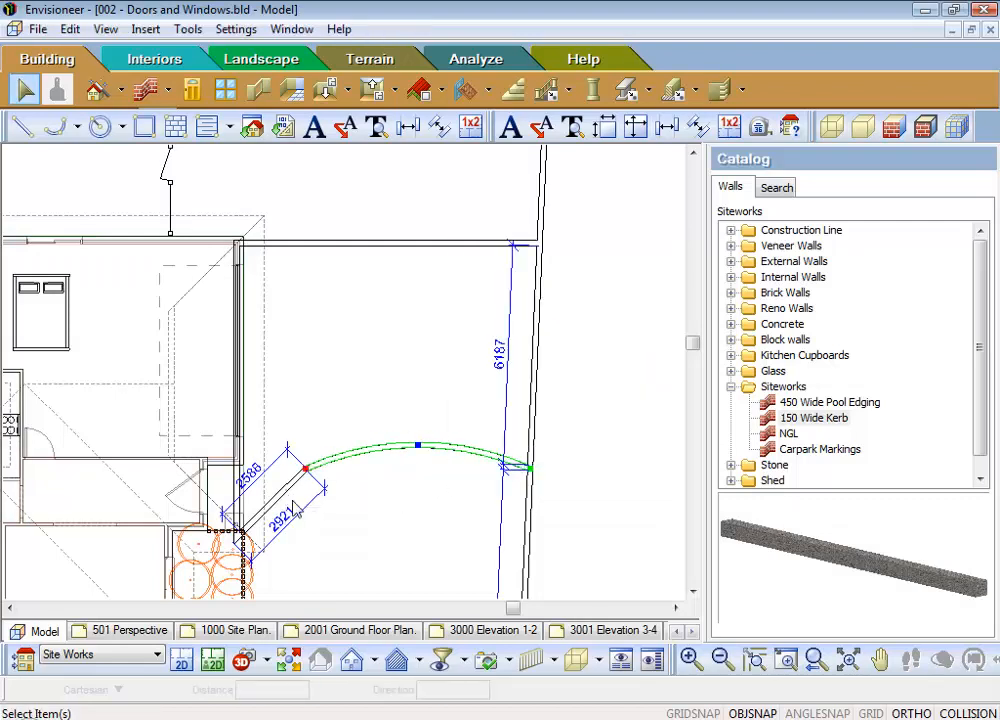
{"action": "left_click", "coordinate": [362, 547]}
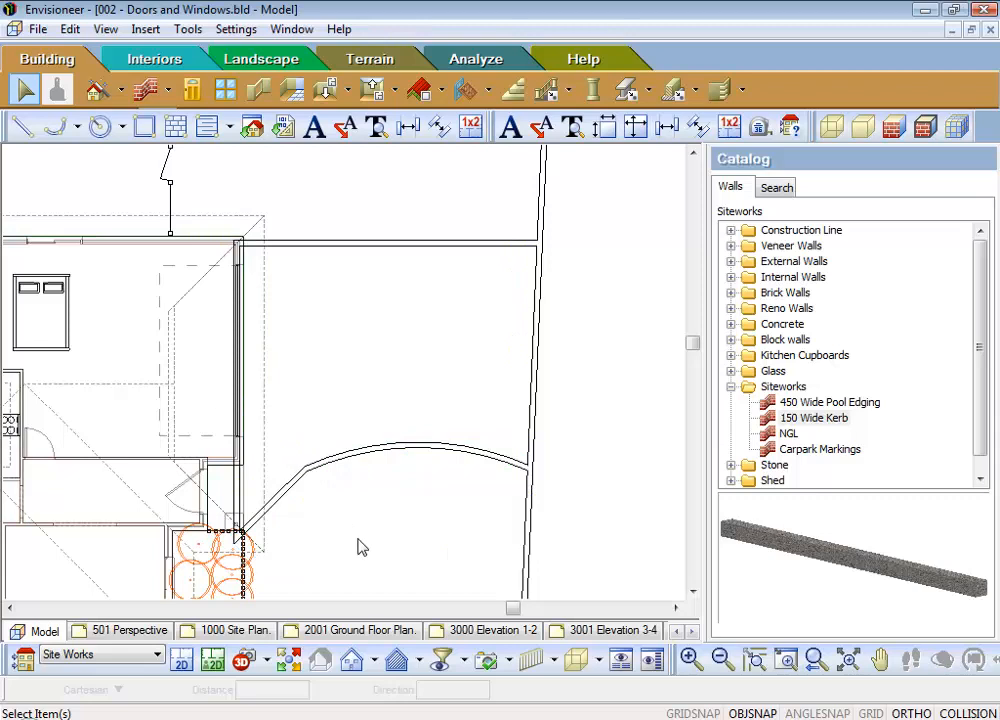
Curve the short angled kerb near the entry so it flows smoothly into the long curved kerb
{"action": "left_click", "coordinate": [277, 508]}
{"action": "right_click", "coordinate": [277, 507]}
{"action": "left_click", "coordinate": [324, 457]}
{"action": "left_click", "coordinate": [265, 518]}
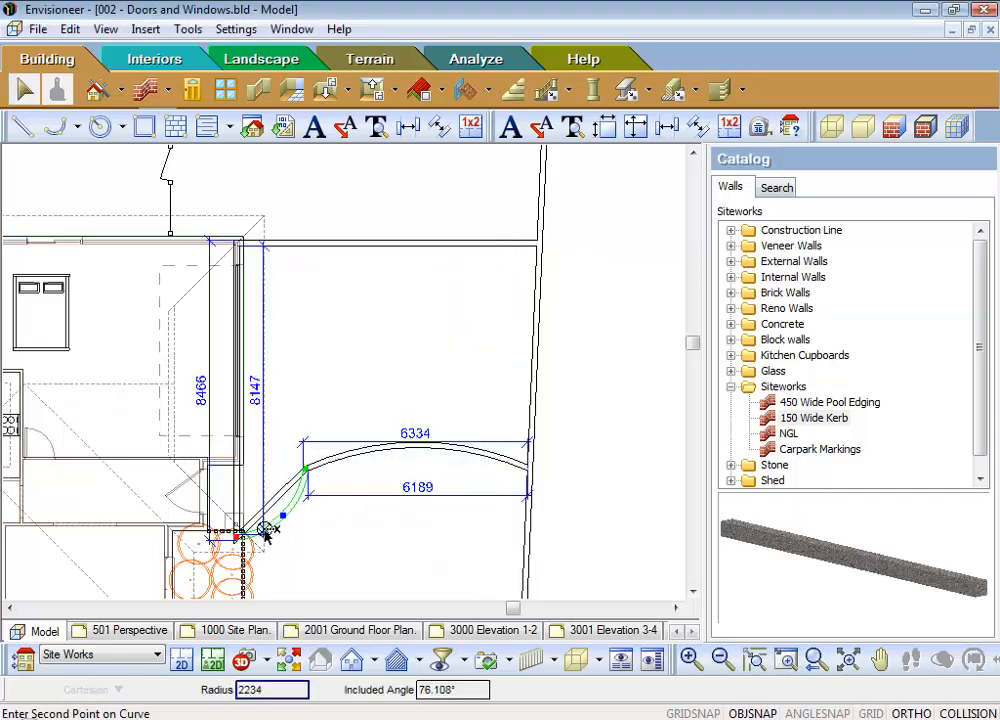
{"action": "left_click", "coordinate": [267, 505]}
{"action": "left_click", "coordinate": [370, 529]}
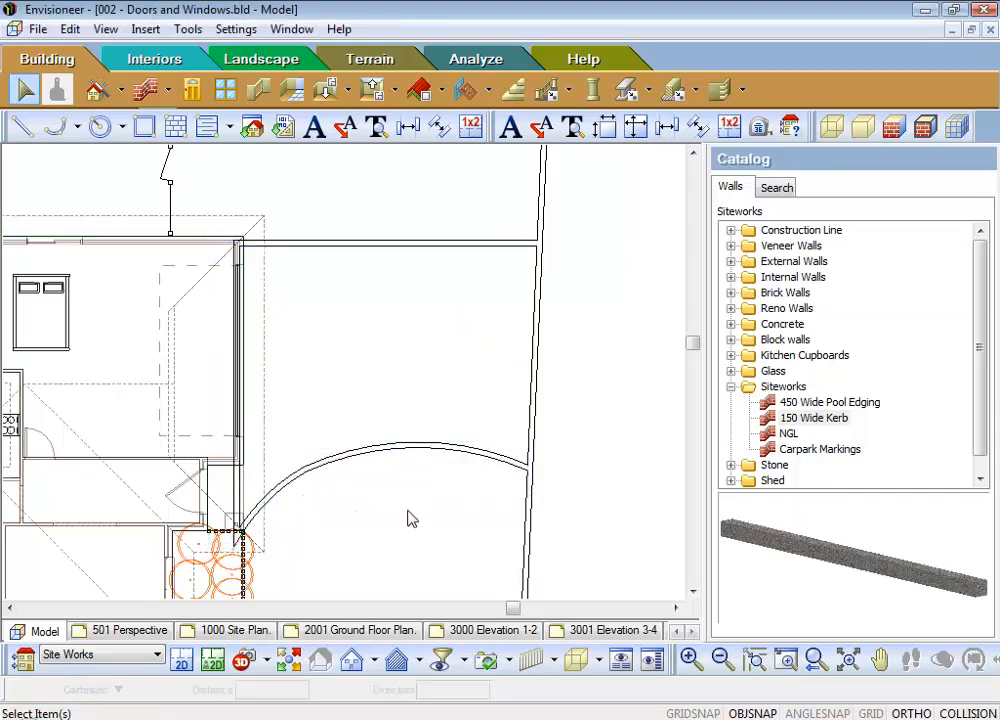
Curve the opposite straight driveway kerb inward, towards the middle of the driveway
{"action": "left_click", "coordinate": [398, 246]}
{"action": "right_click", "coordinate": [401, 288]}
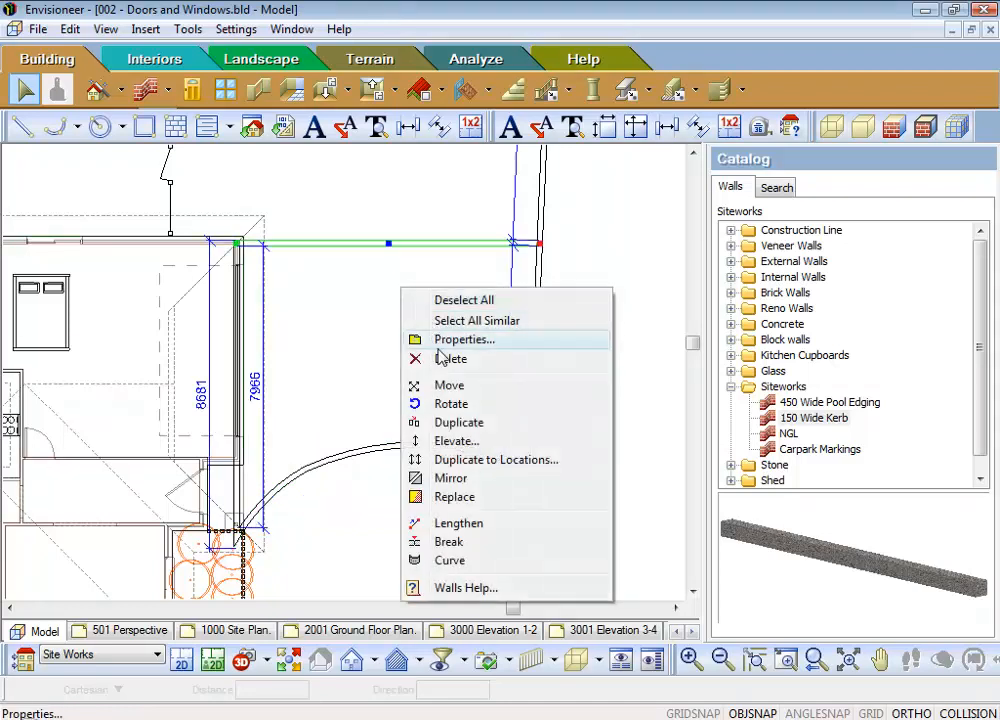
{"action": "left_click", "coordinate": [449, 560]}
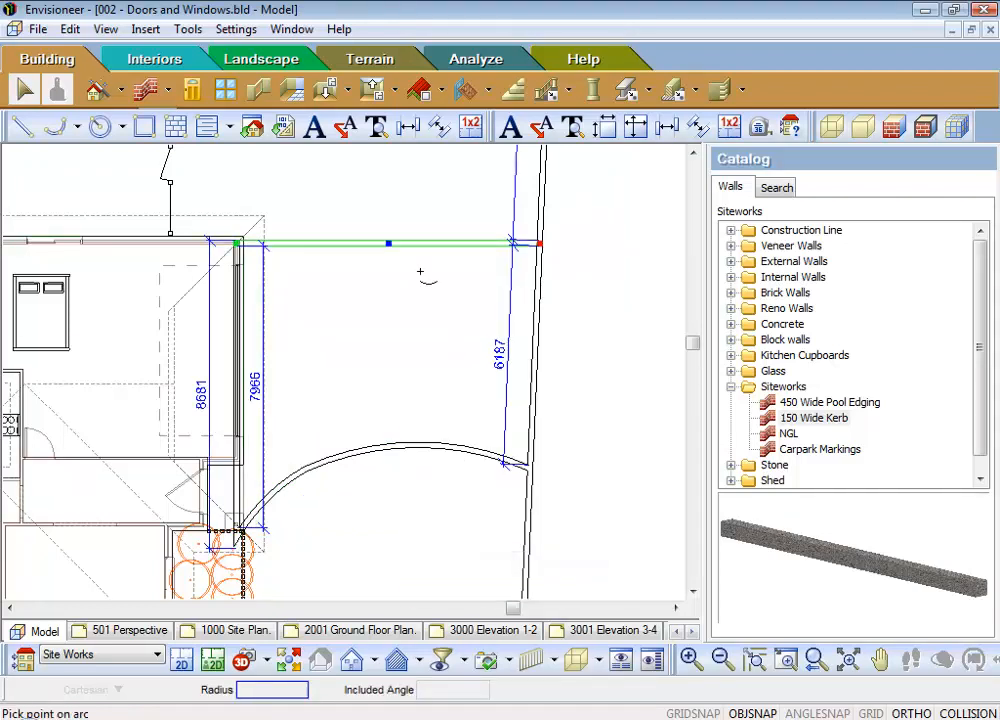
{"action": "left_click", "coordinate": [418, 244]}
{"action": "left_click", "coordinate": [418, 269]}
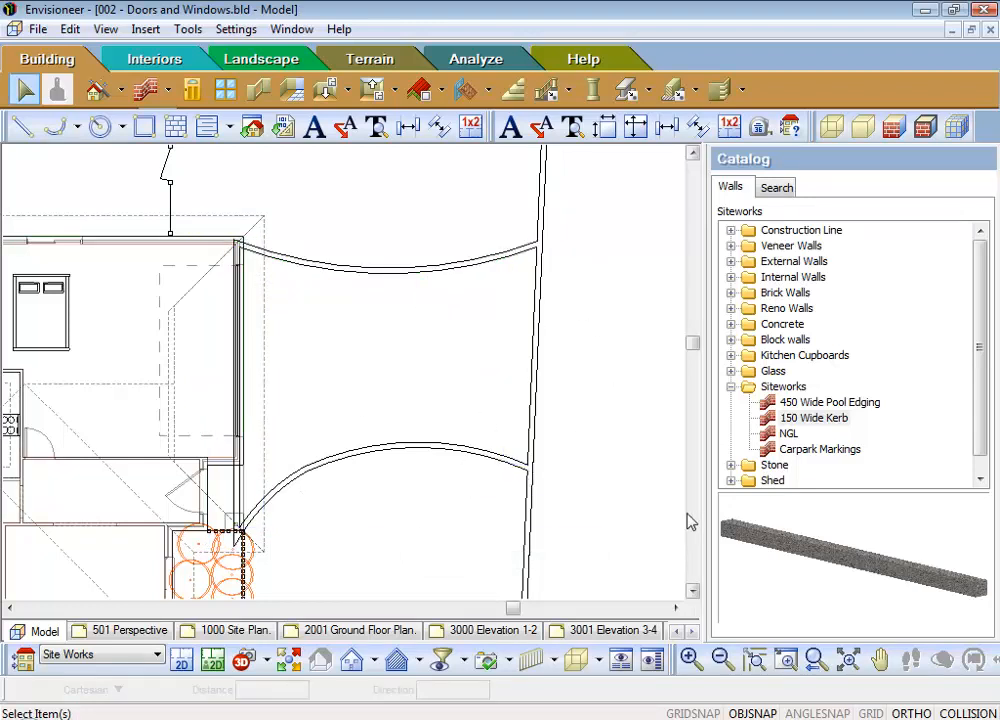
Fill the driveway outline with a Concrete Drive and Paths floor, inserted by room
{"action": "left_click", "coordinate": [346, 93]}
{"action": "left_click", "coordinate": [358, 120]}
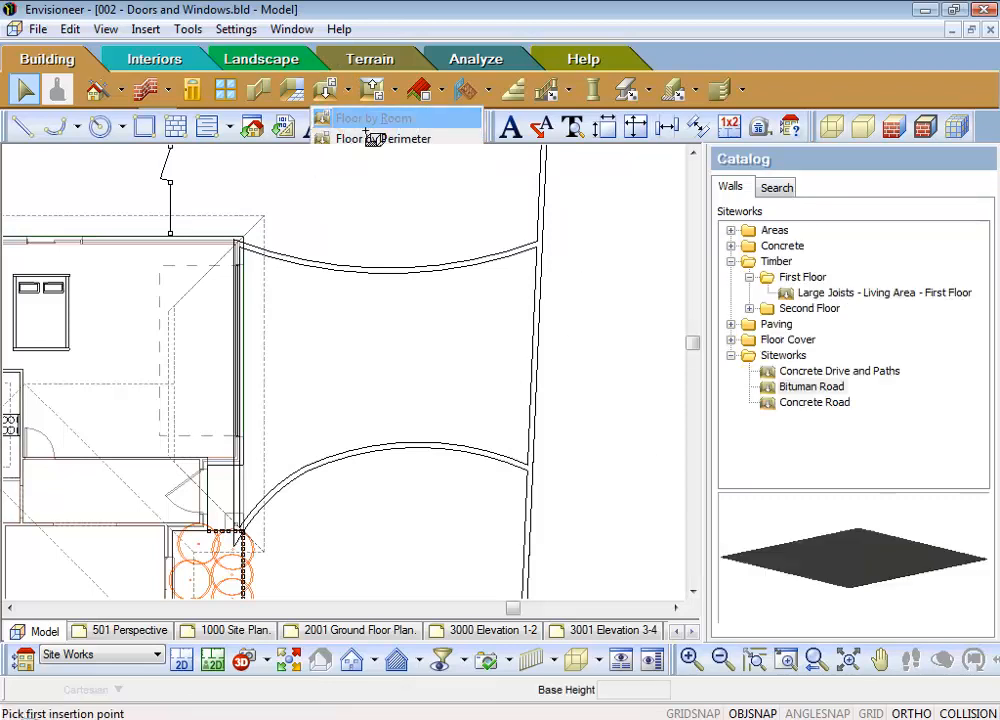
{"action": "left_click", "coordinate": [806, 372]}
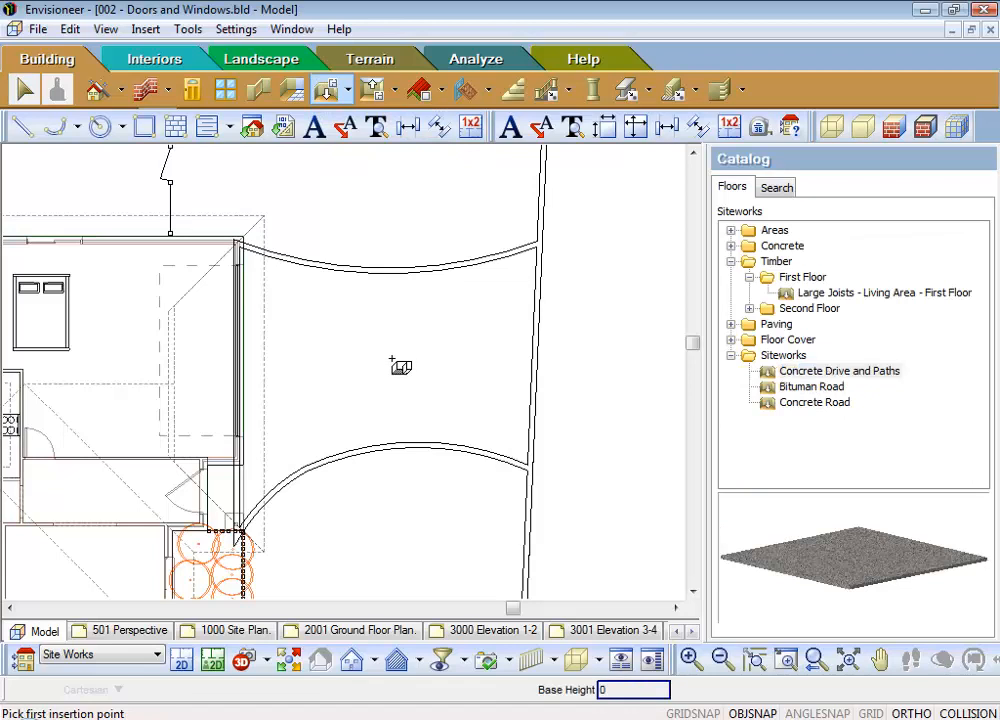
{"action": "right_click", "coordinate": [400, 367]}
{"action": "left_click", "coordinate": [440, 372]}
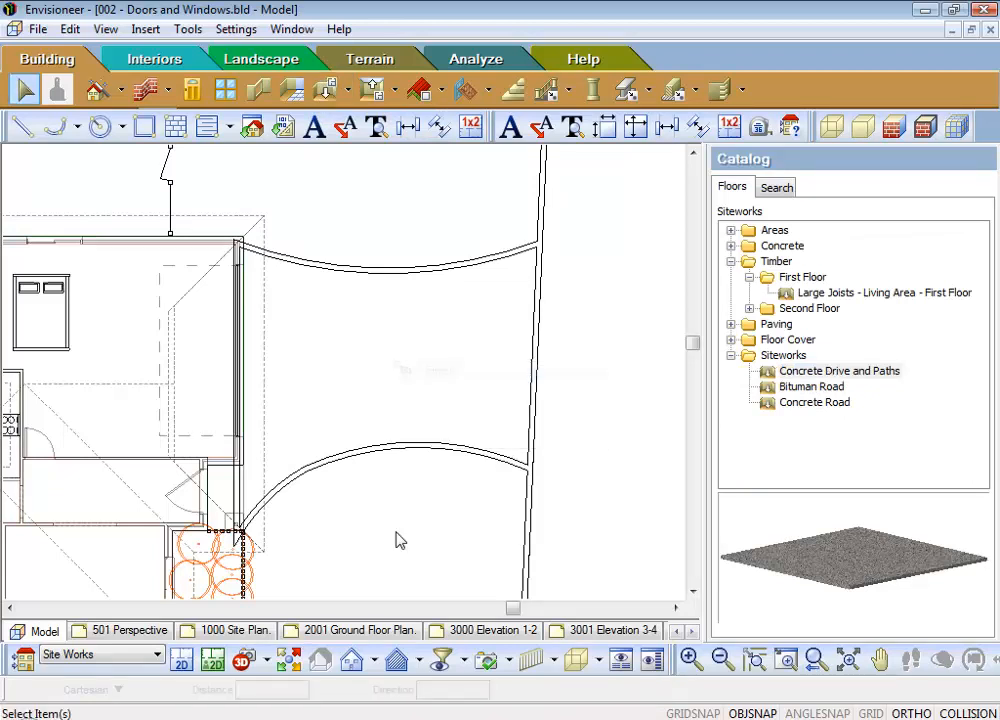
Delete the kerb walls that bound the concrete driveway between the house and the road
{"action": "left_click", "coordinate": [351, 462]}
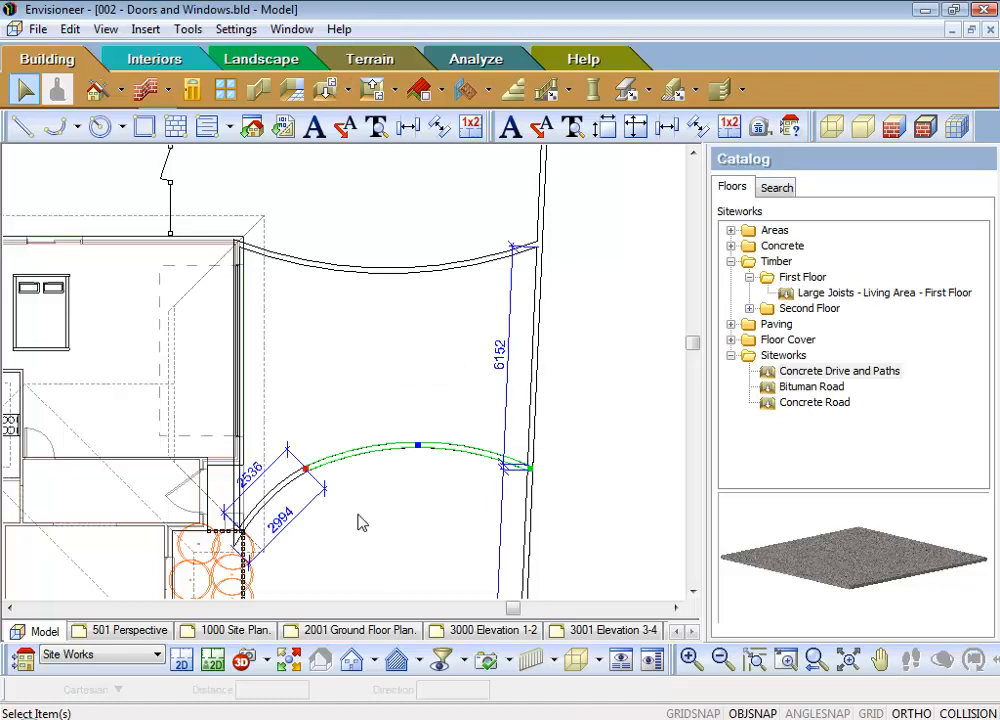
{"action": "left_click", "coordinate": [283, 562]}
{"action": "left_click", "coordinate": [246, 526]}
{"action": "key", "text": "Delete"}
{"action": "left_click", "coordinate": [259, 515]}
{"action": "key", "text": "Delete"}
{"action": "left_click", "coordinate": [313, 264]}
{"action": "key", "text": "Delete"}
View the finished driveway and road in 3D from the Front camera
{"action": "scroll", "coordinate": [440, 392], "scroll_direction": "down", "scroll_amount": 4}
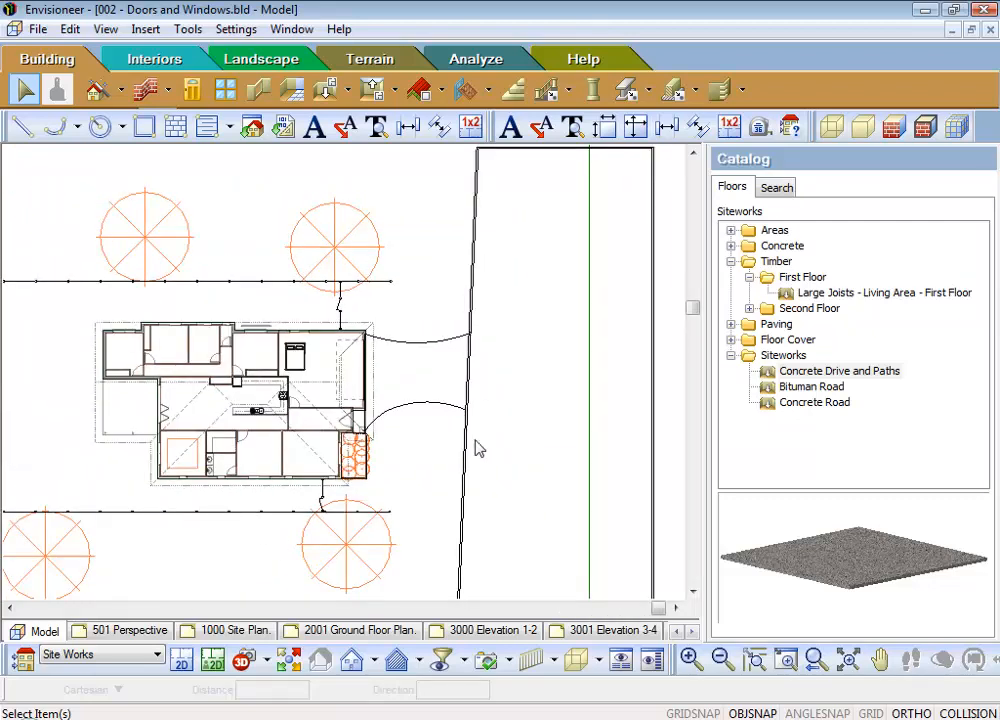
{"action": "left_click", "coordinate": [266, 658]}
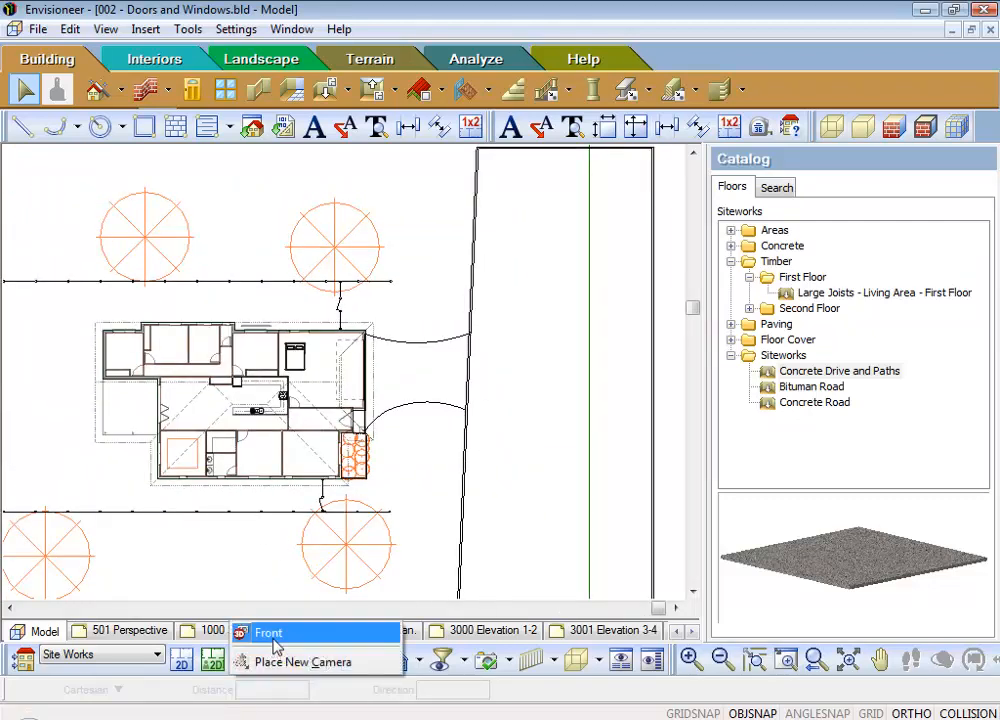
{"action": "left_click", "coordinate": [270, 633]}
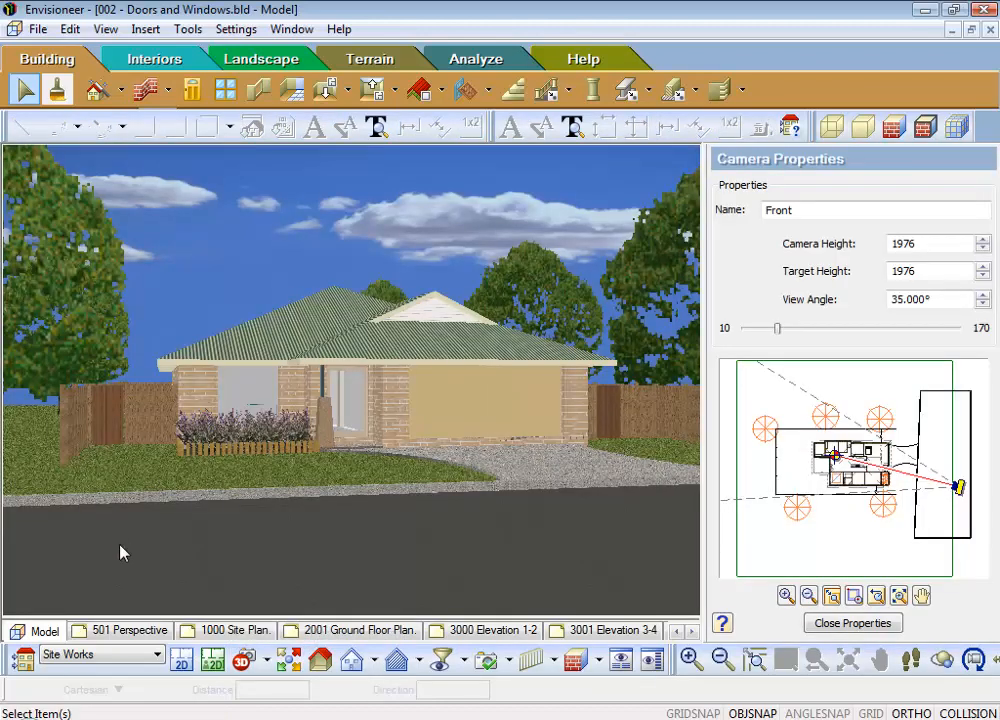